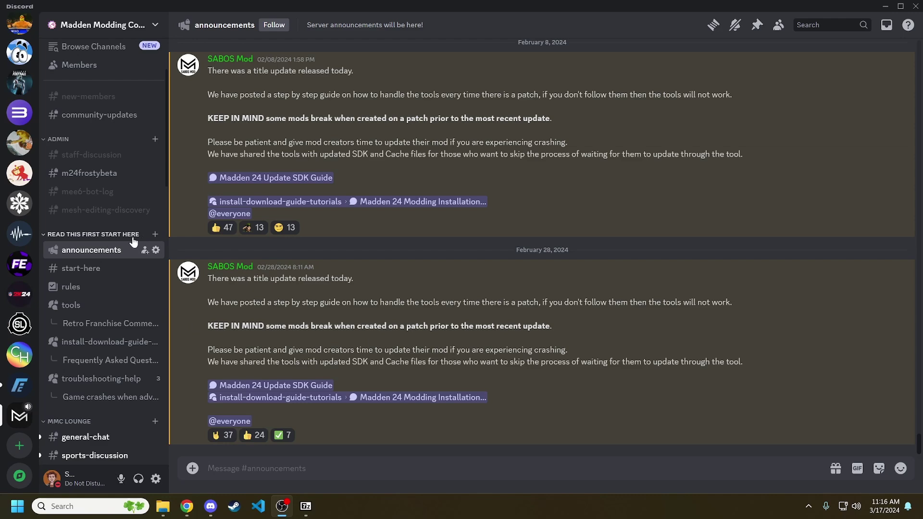
click(109, 345)
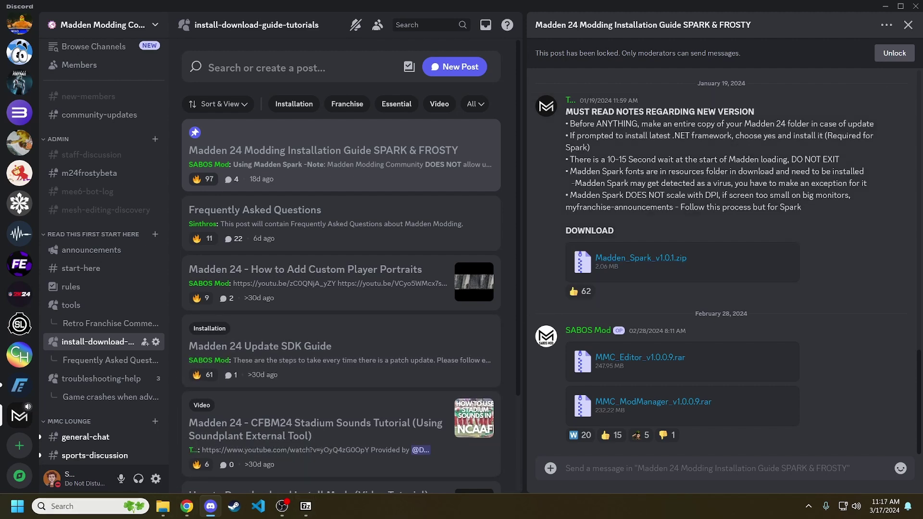
Search 'anti' and switch off Defender Real-time protection, approving the admin prompt and dismissing the warning
click(86, 506)
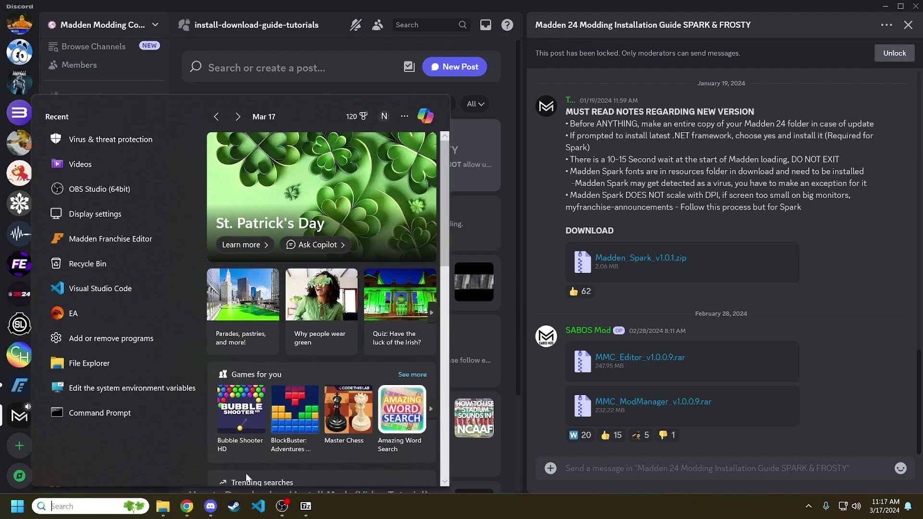
text(a)
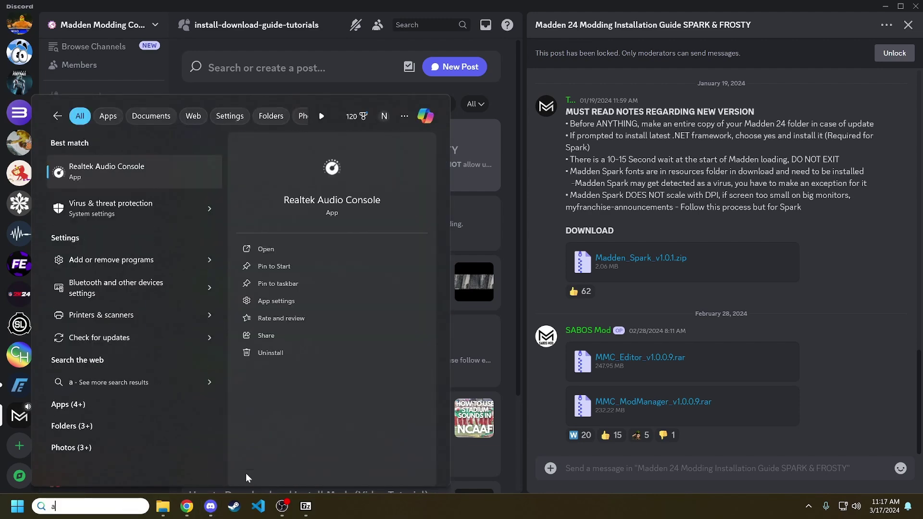
text(nti)
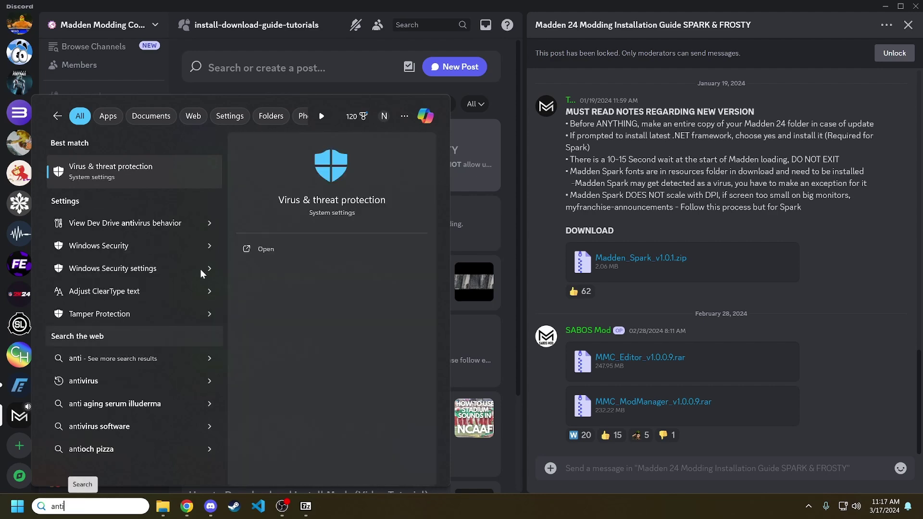
click(132, 177)
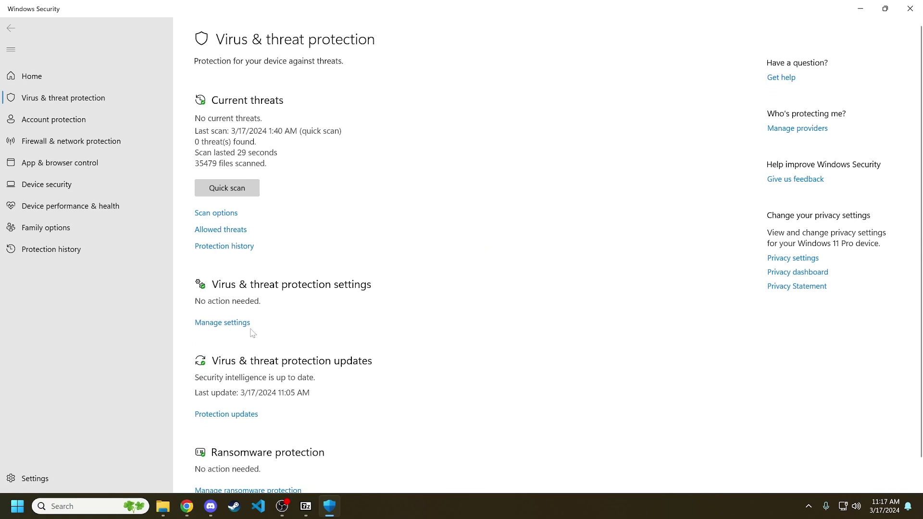
click(215, 323)
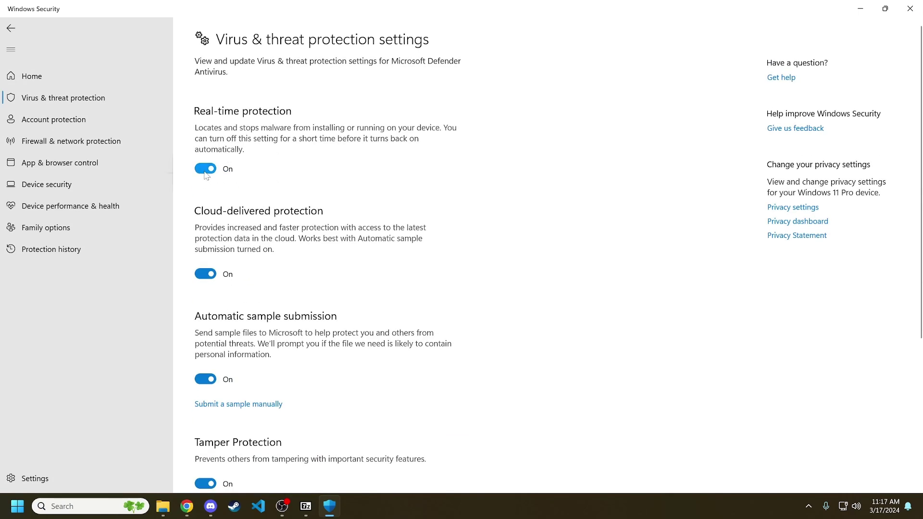
click(205, 171)
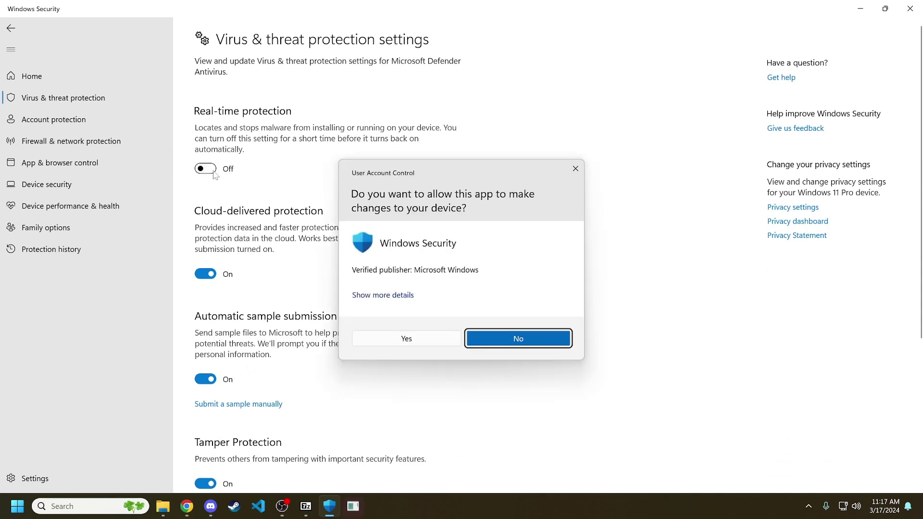
click(418, 340)
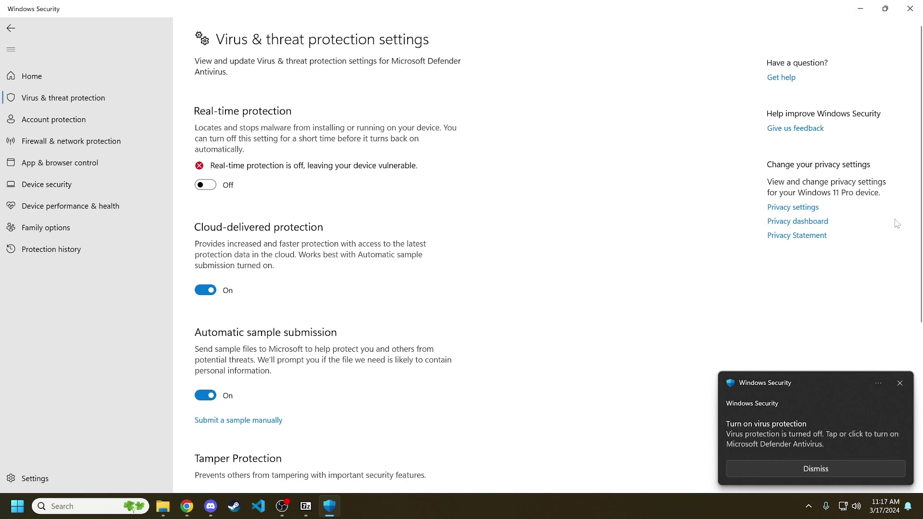
click(902, 383)
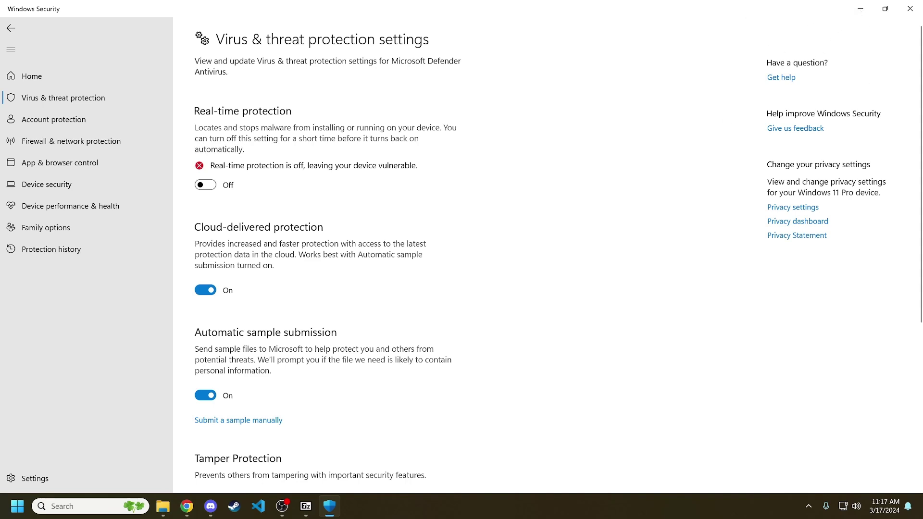
Extract Madden_Spark_v1.0.1.zip with 7-Zip into Downloads, then close 7-Zip
click(853, 7)
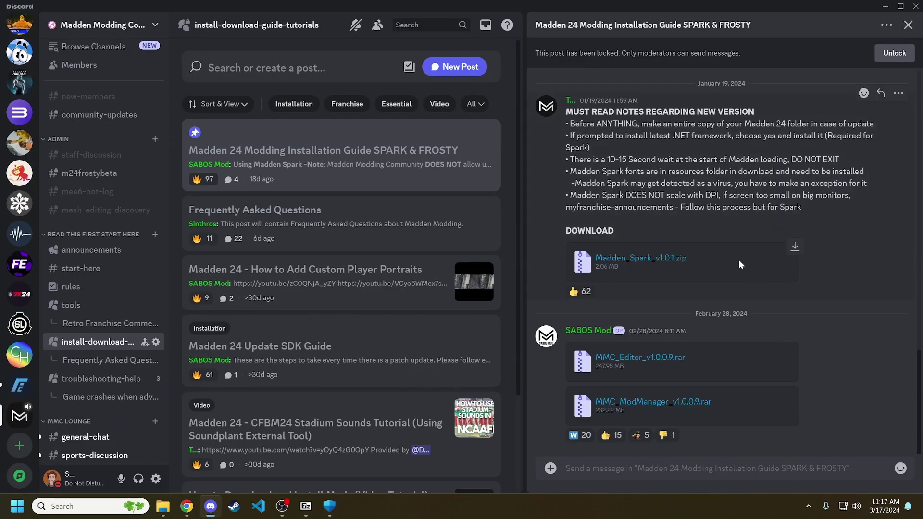
key(alt+Tab)
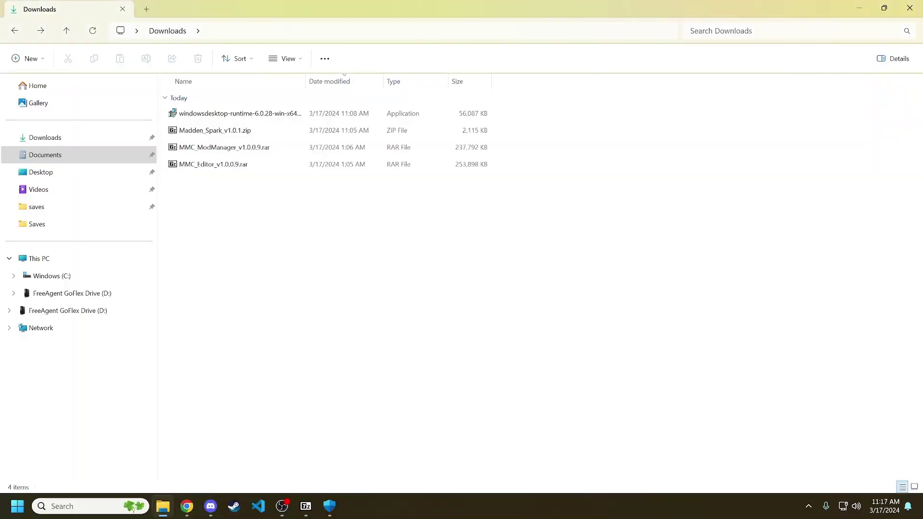
double_click(242, 138)
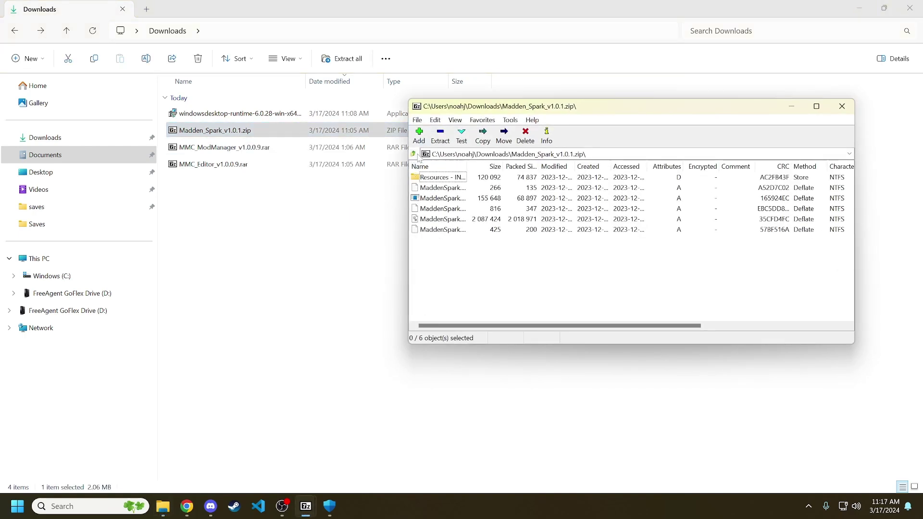
click(415, 154)
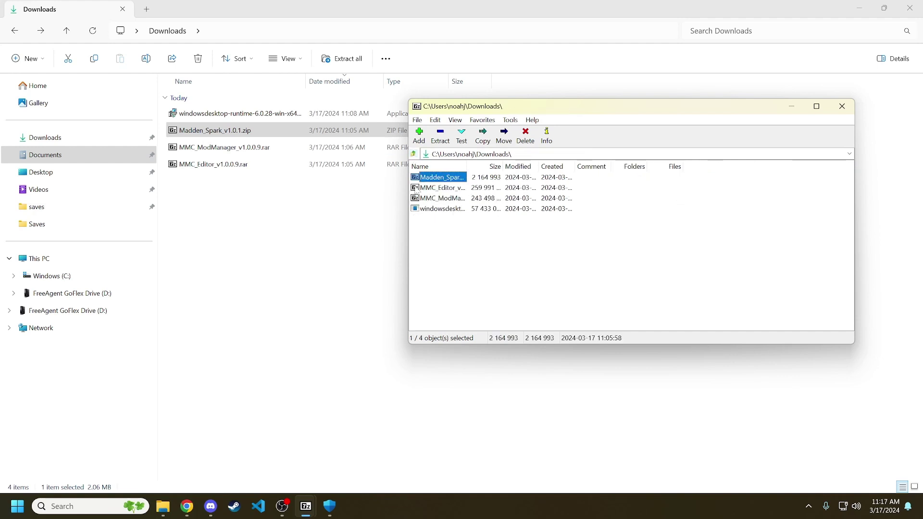
click(440, 136)
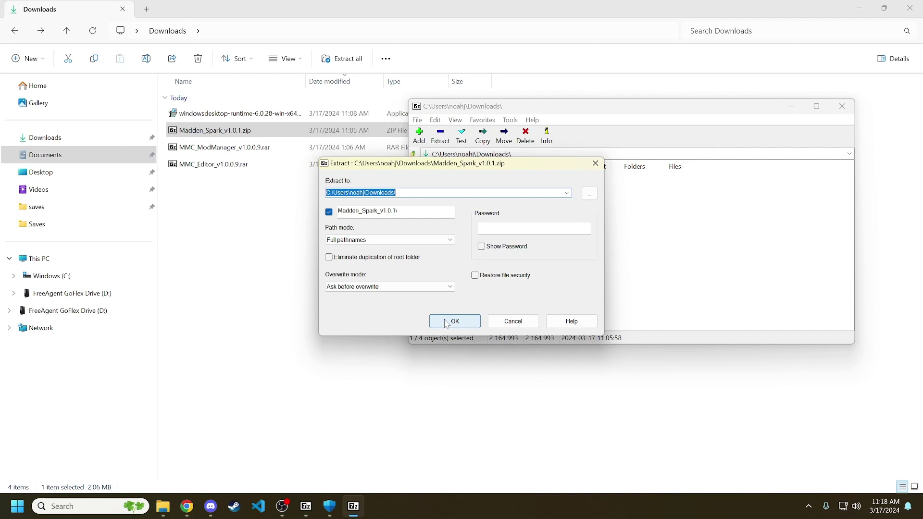
click(446, 323)
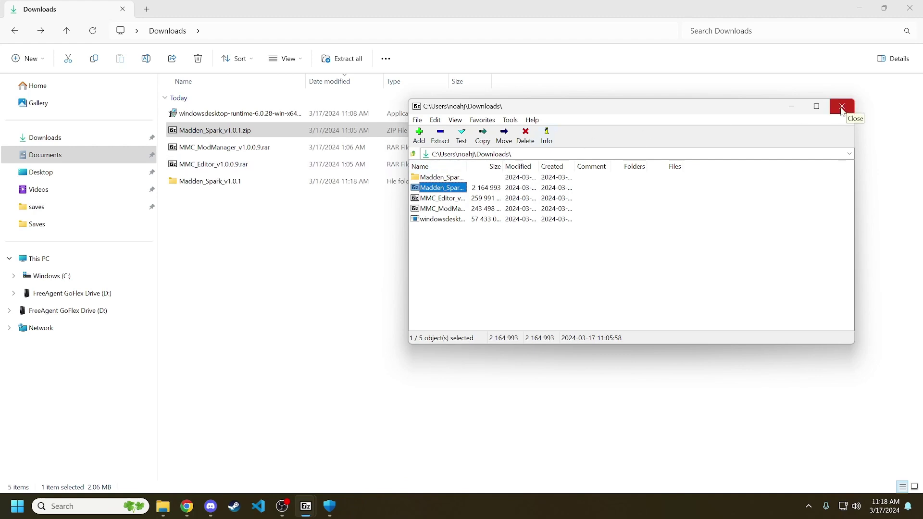
click(850, 108)
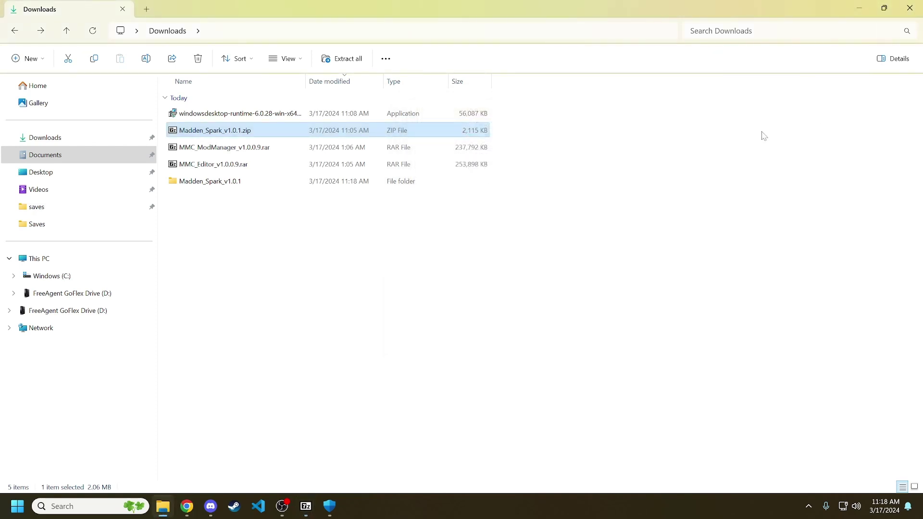
Preview Industry-Bold.otf from 'Resources - INSTALL THESE FIRST', then return to Madden_Spark_v1.0.1
double_click(267, 182)
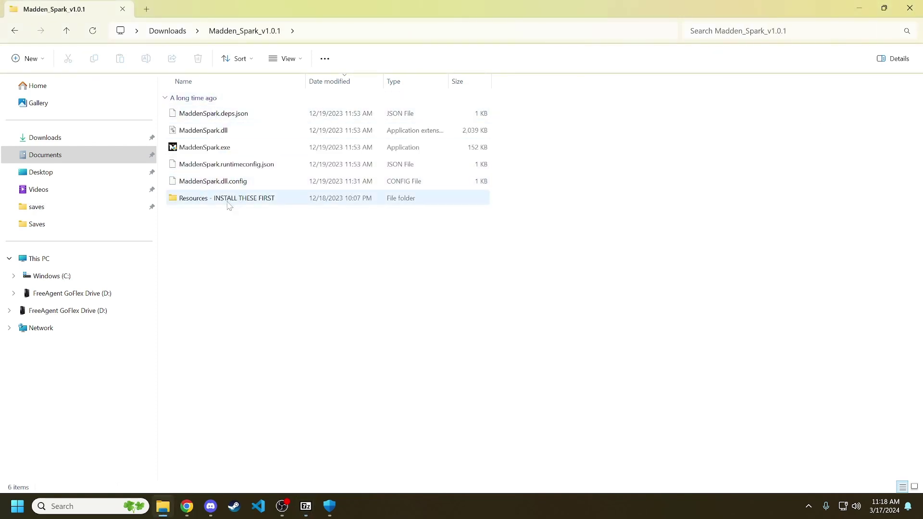
double_click(202, 201)
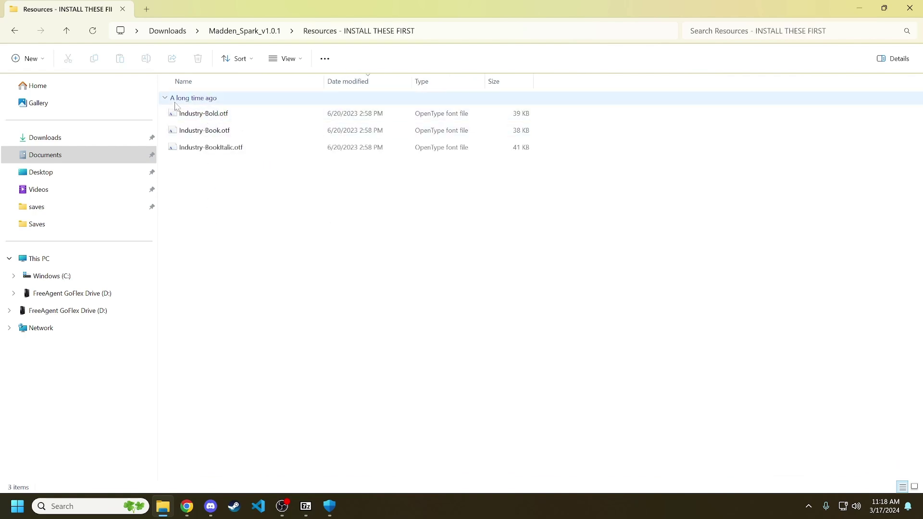
double_click(205, 118)
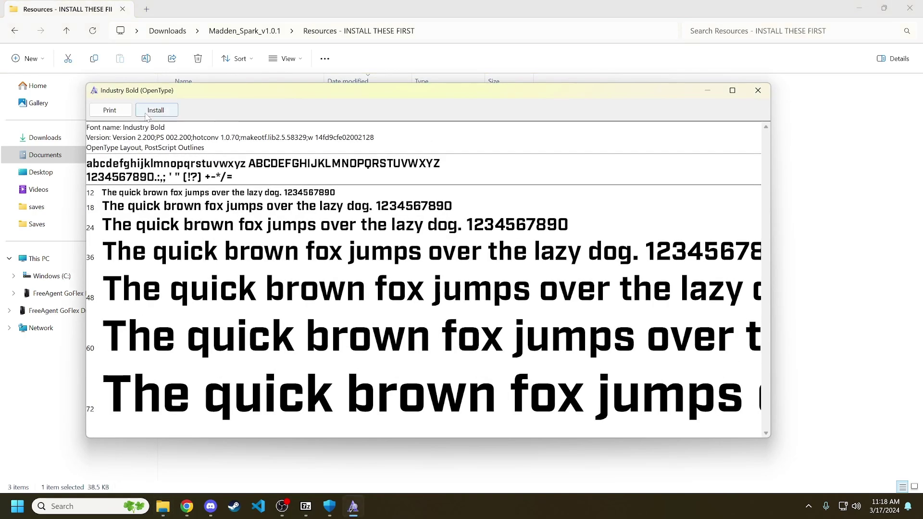
click(757, 92)
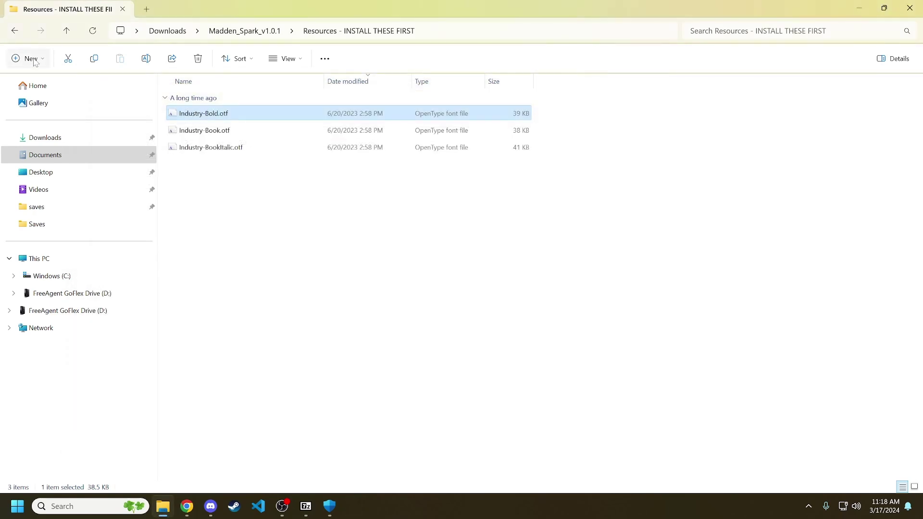
click(15, 31)
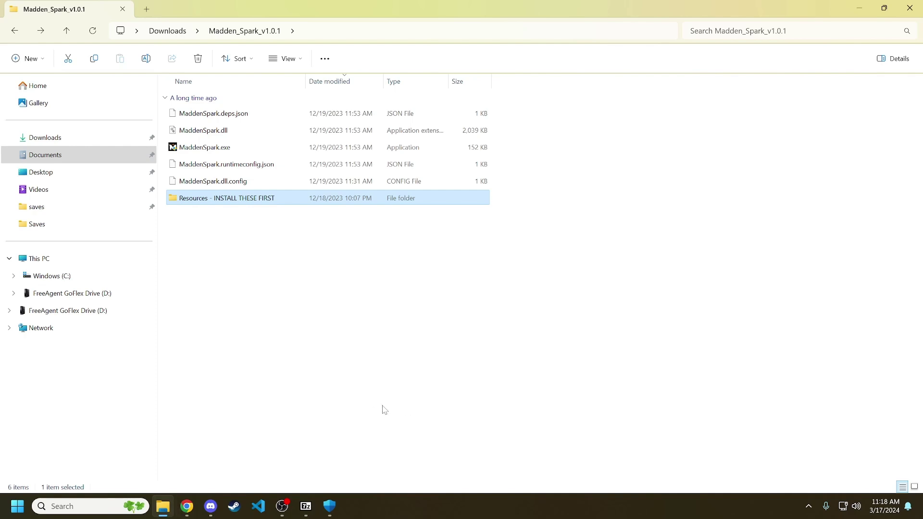
Add the Downloads Madden_Spark_v1.0.1 folder as a Microsoft Defender exclusion
click(331, 512)
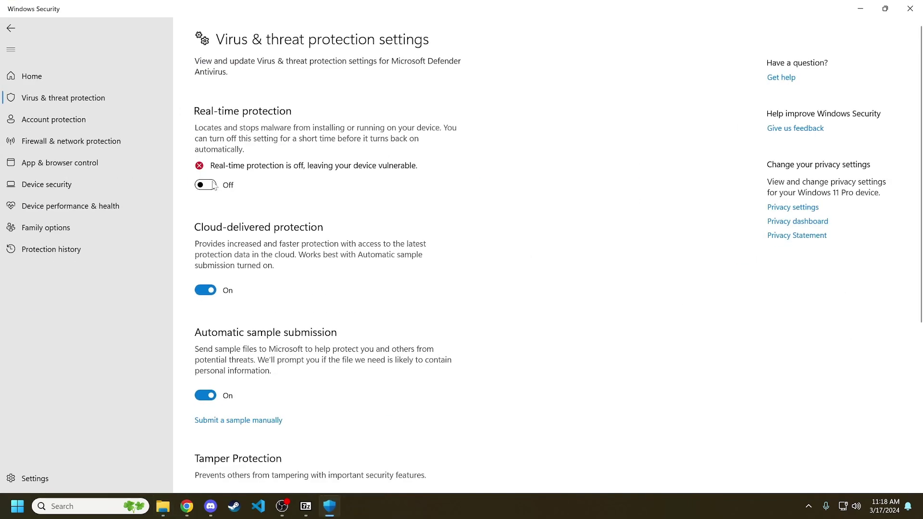
scroll(231, 272, down, 5)
scroll(322, 78, up, 5)
scroll(293, 146, down, 5)
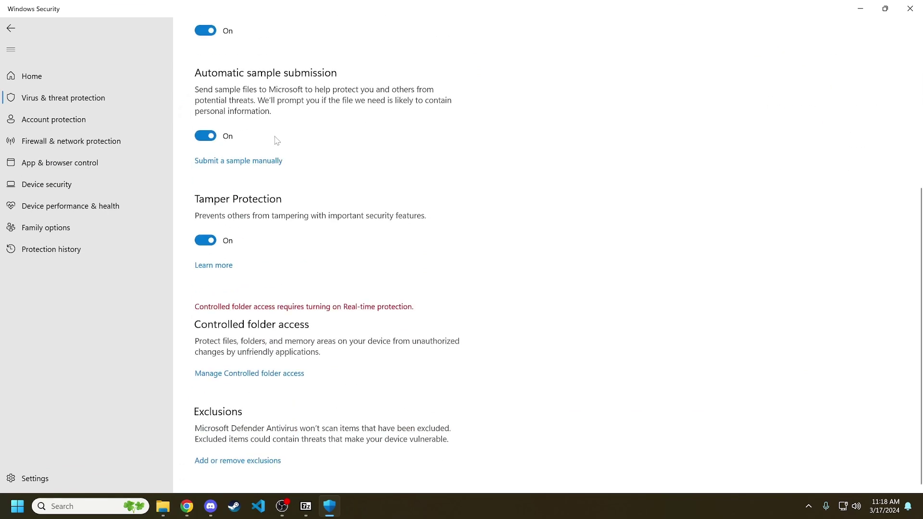
click(263, 461)
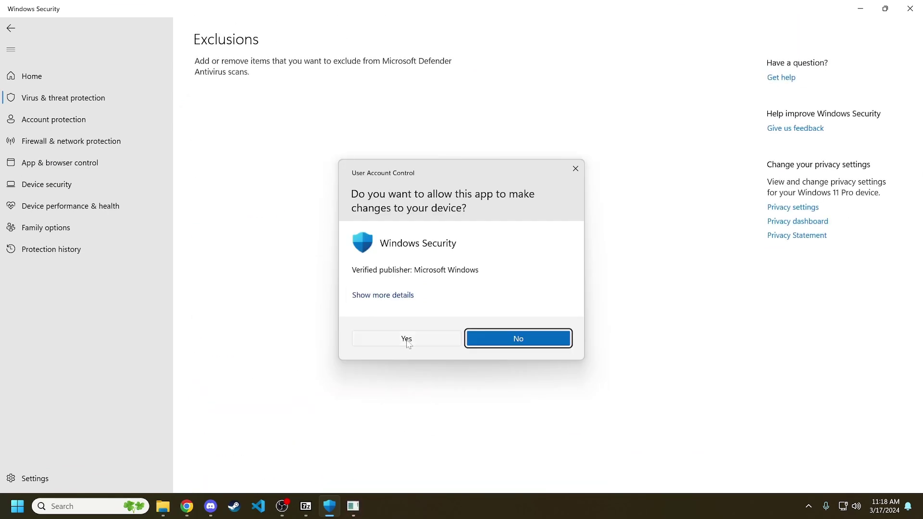
click(405, 342)
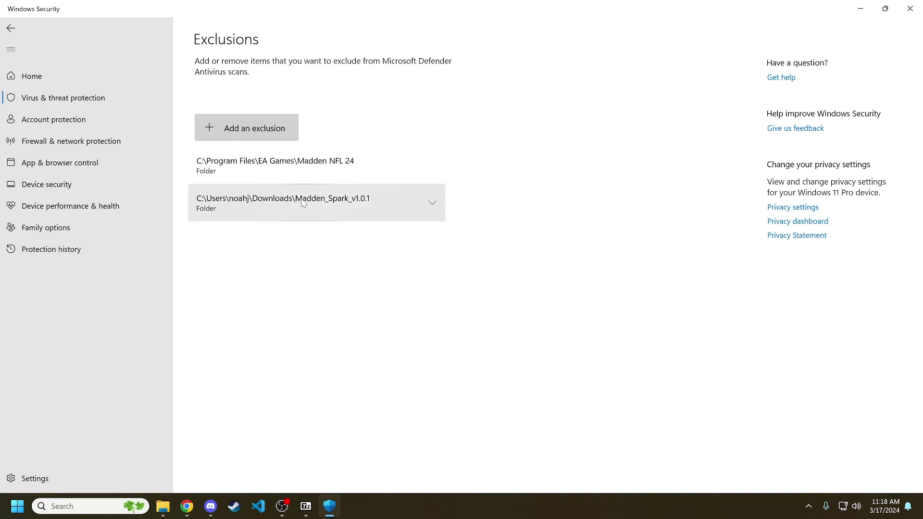
click(264, 129)
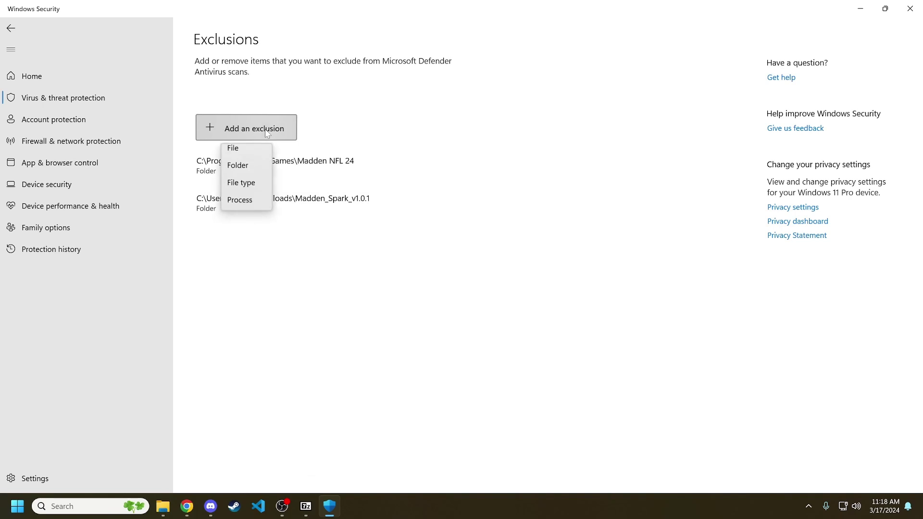
click(246, 174)
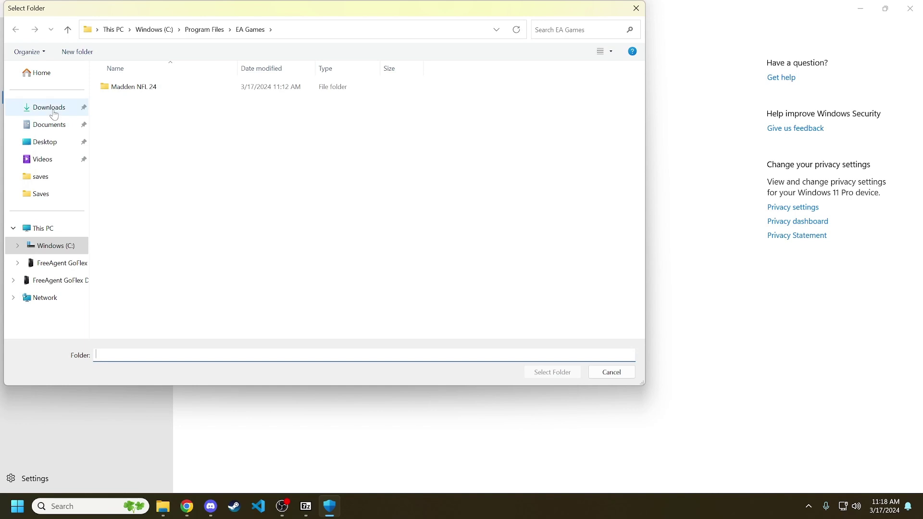
click(53, 114)
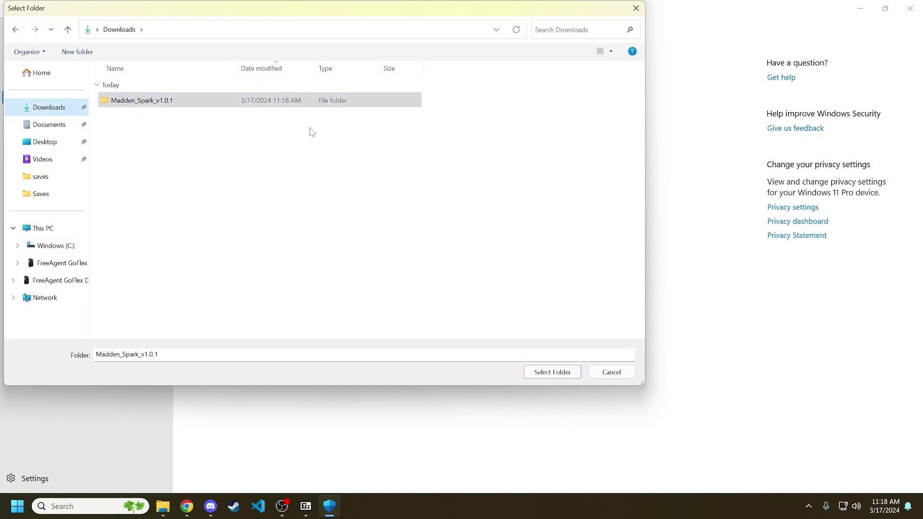
click(559, 377)
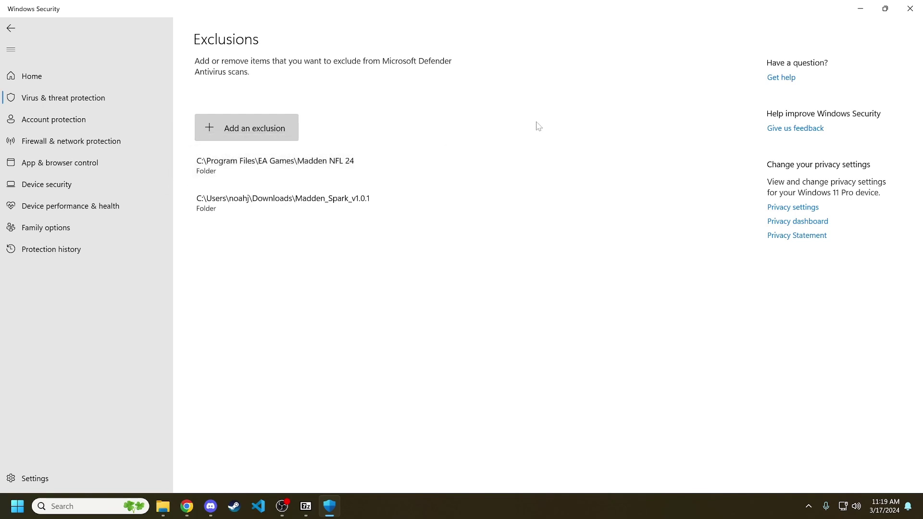
Switch Real-time protection back on, approve the change, and close Windows Security
click(11, 28)
scroll(207, 187, up, 5)
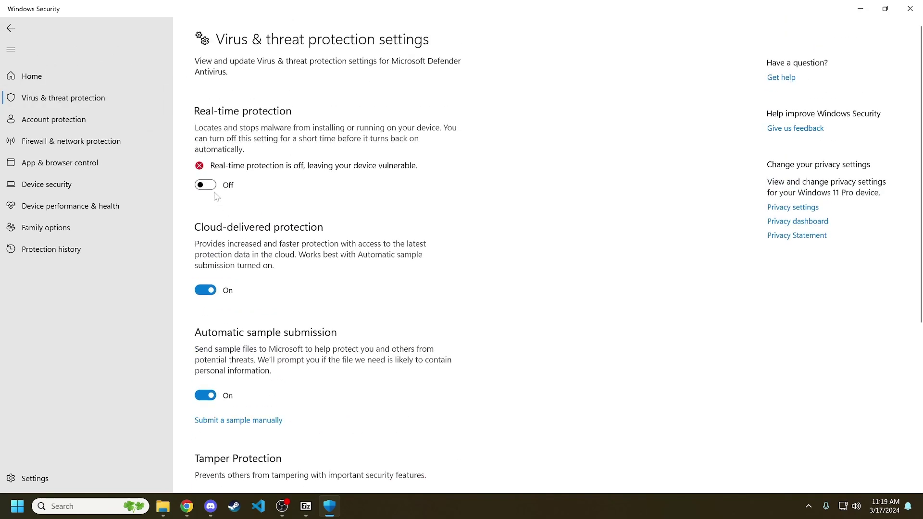
click(205, 186)
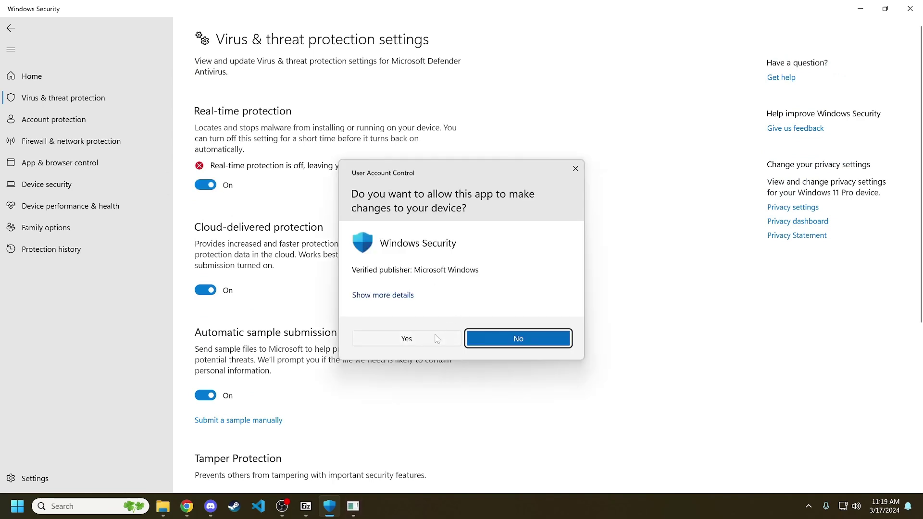
click(435, 335)
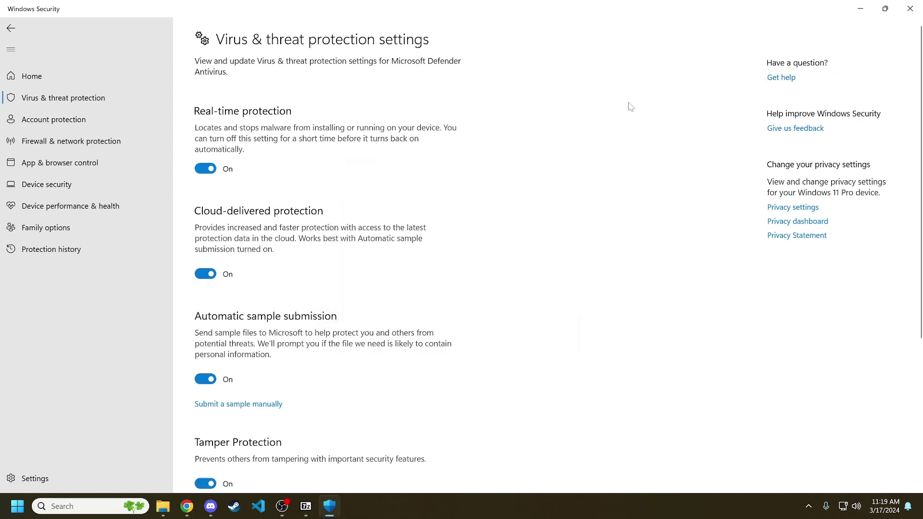
click(912, 9)
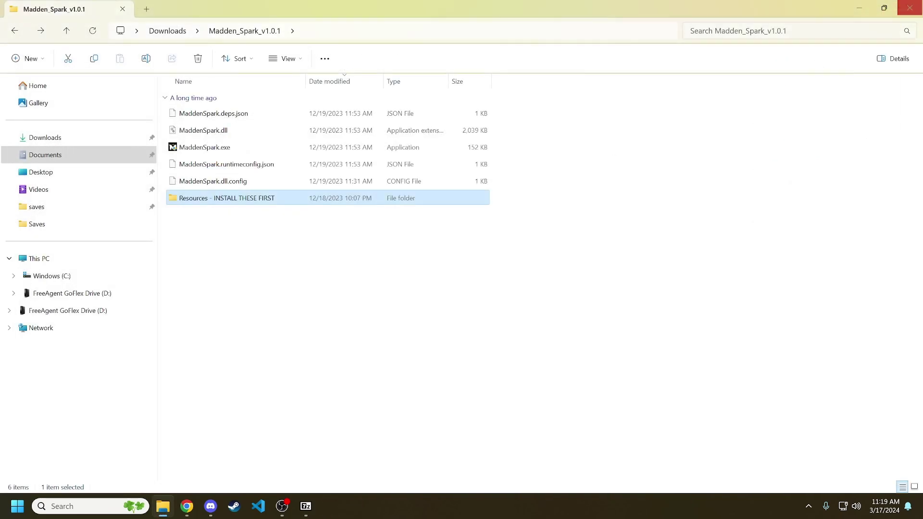
Run MaddenSpark.exe once, close it, and inspect Downloads with a widened Name column
double_click(228, 148)
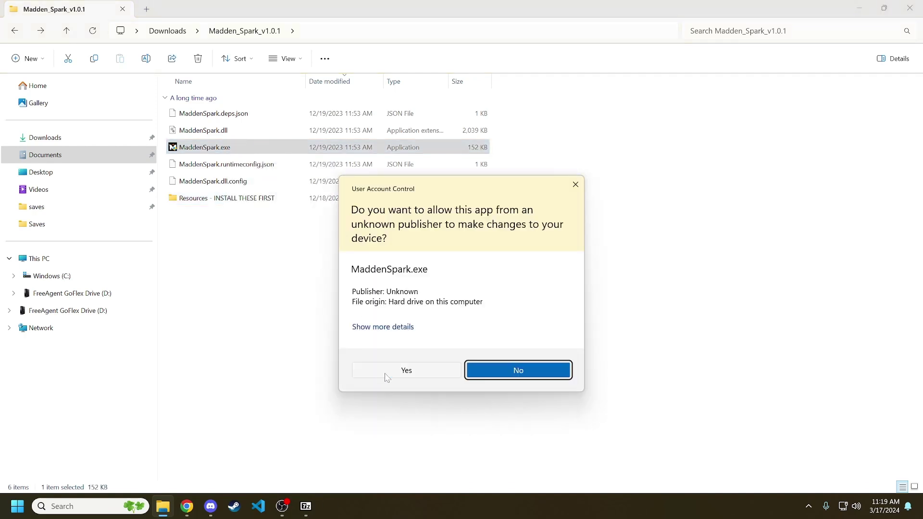
click(402, 375)
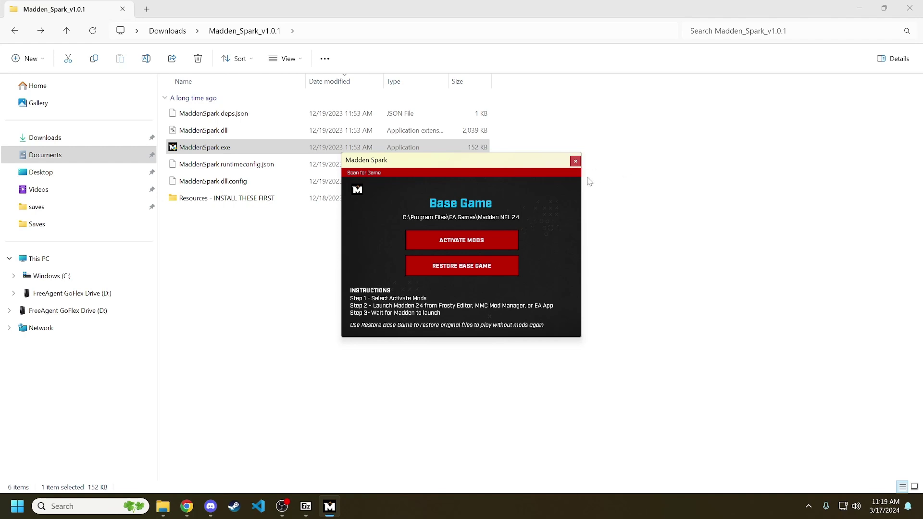
click(576, 164)
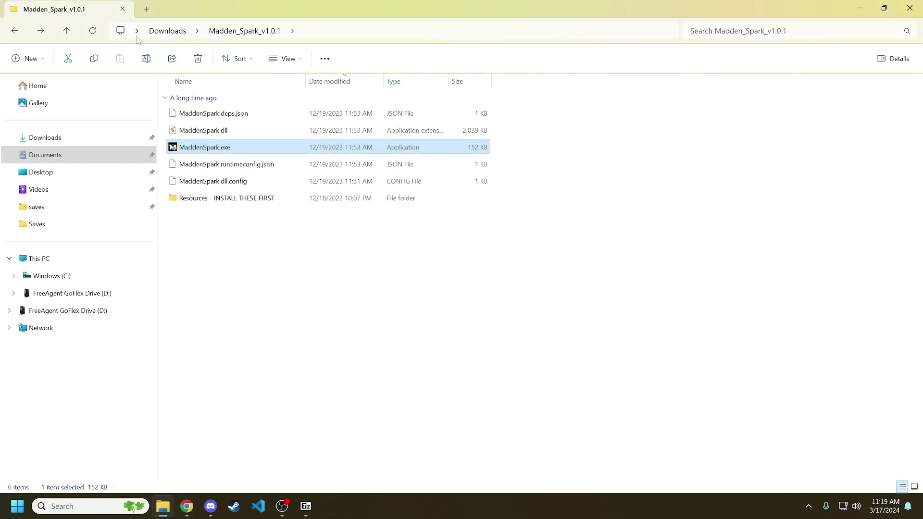
click(166, 31)
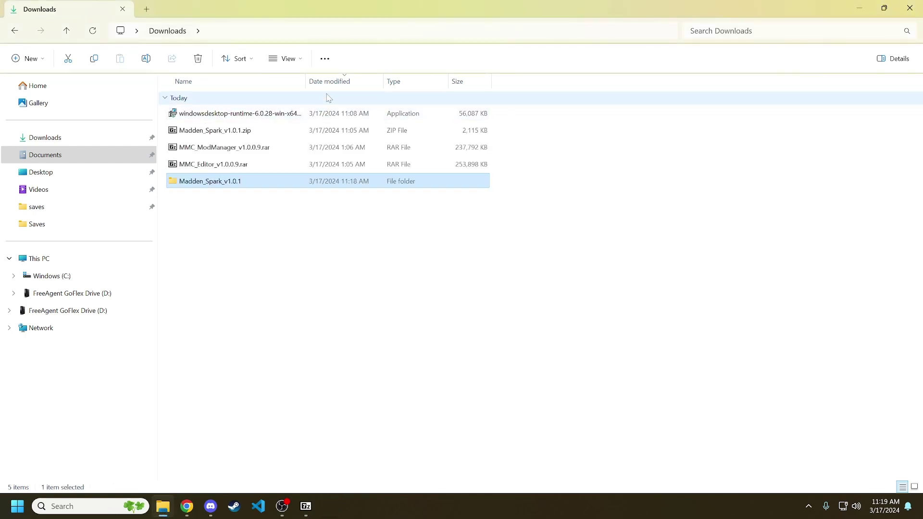
drag(306, 81, 397, 88)
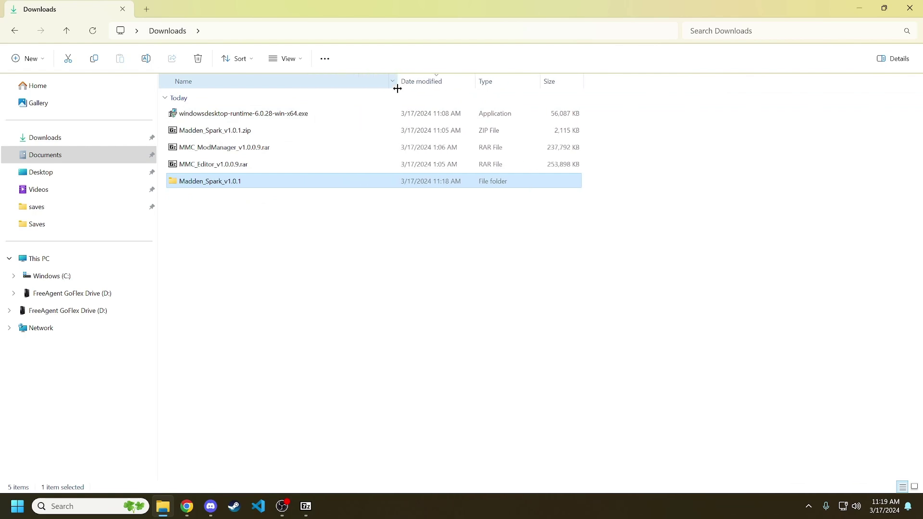
click(231, 118)
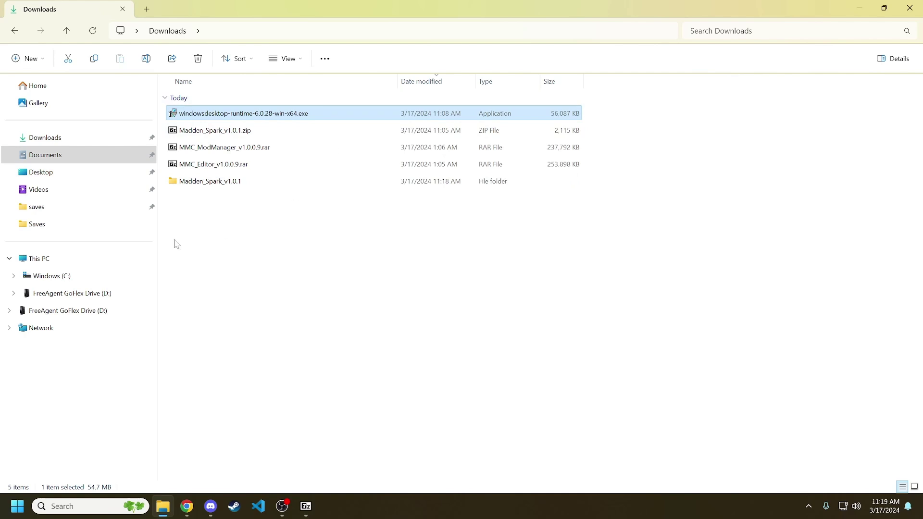
Relaunch MaddenSpark.exe with admin approval and activate mods for Madden NFL 24
double_click(238, 186)
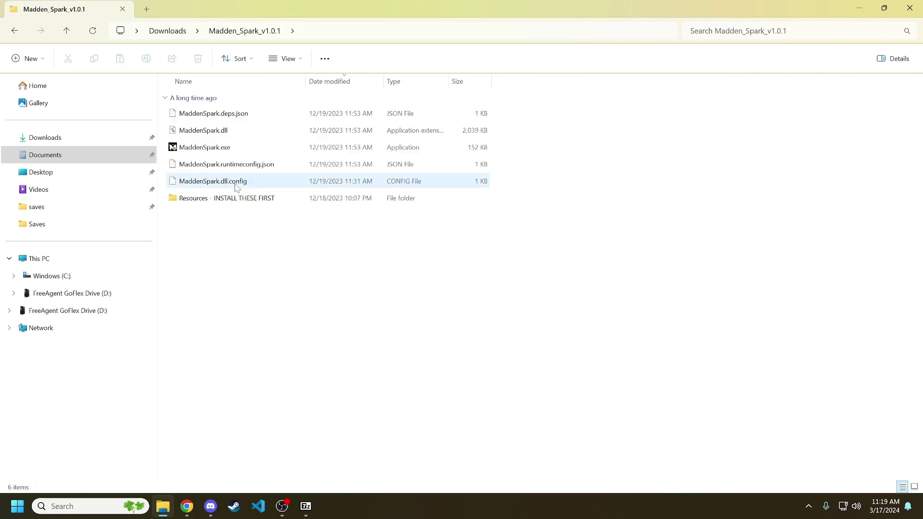
double_click(232, 150)
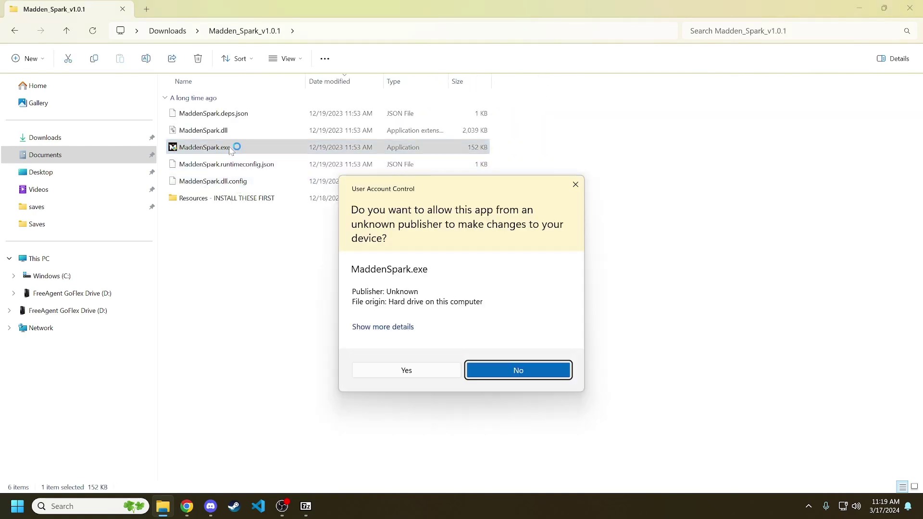
click(401, 371)
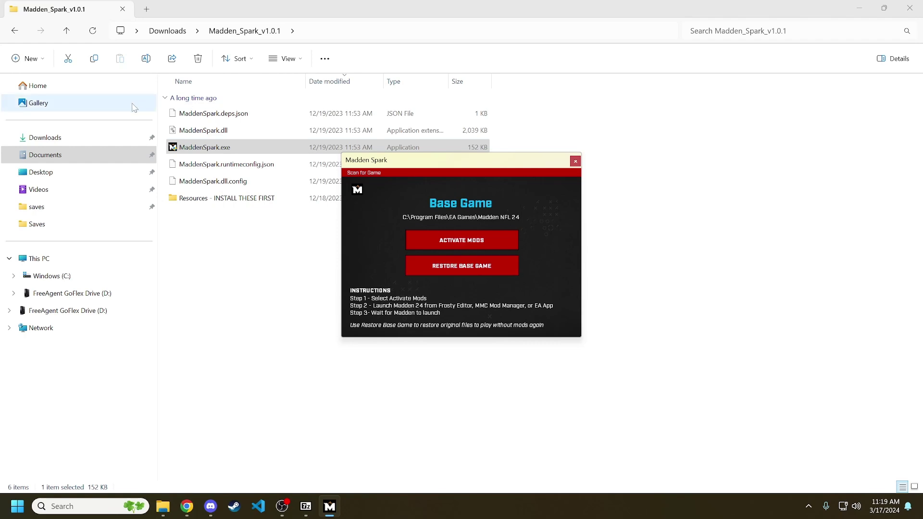
click(461, 240)
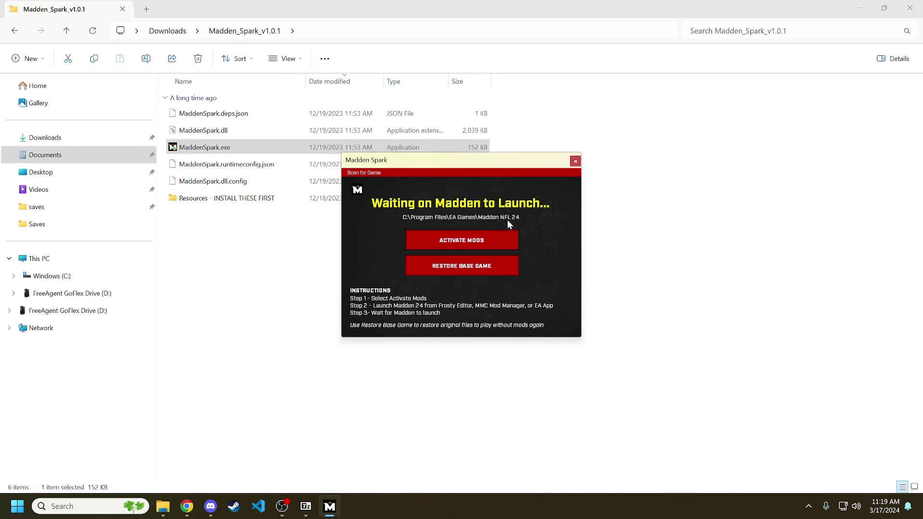
click(464, 267)
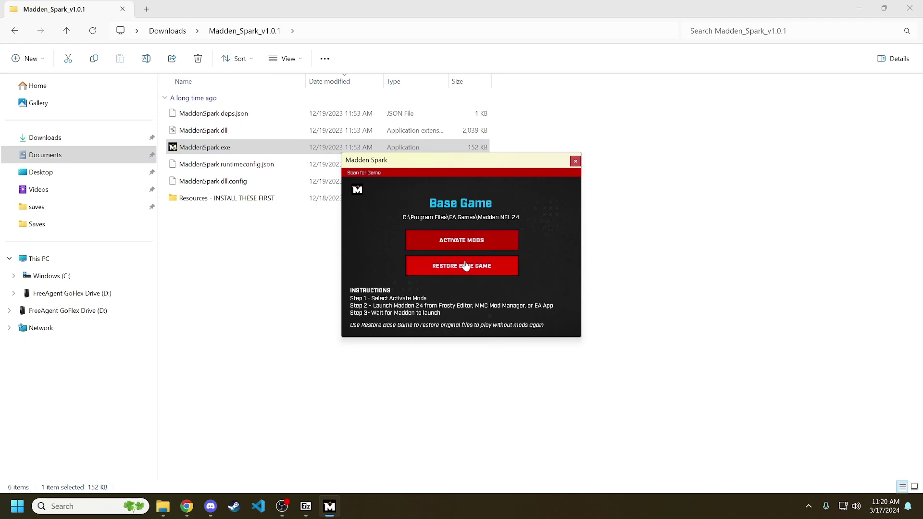
click(463, 254)
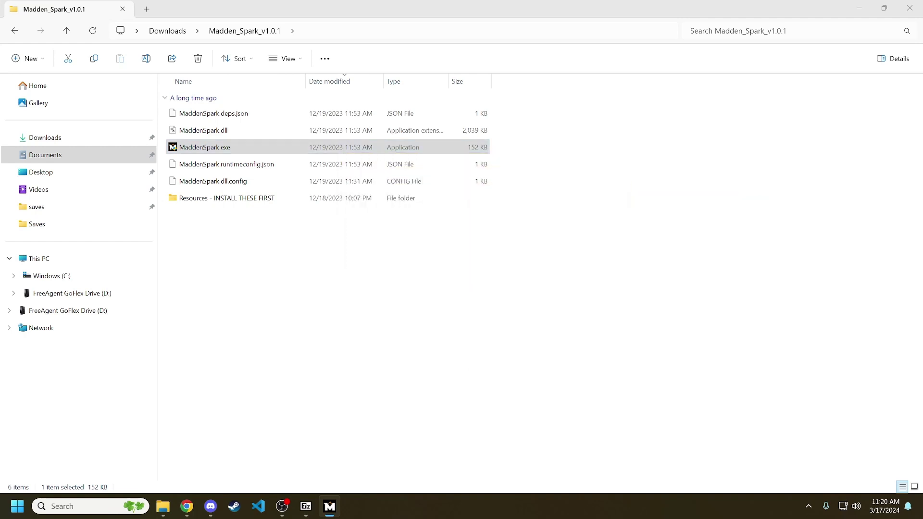
Extract MMC_ModManager_v1.0.0.9.rar into Downloads and open the extracted folder
click(167, 31)
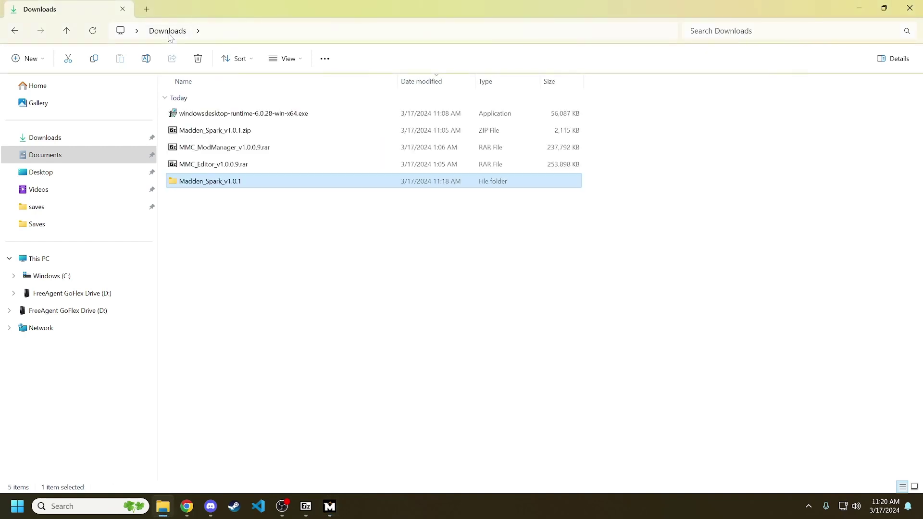
double_click(219, 151)
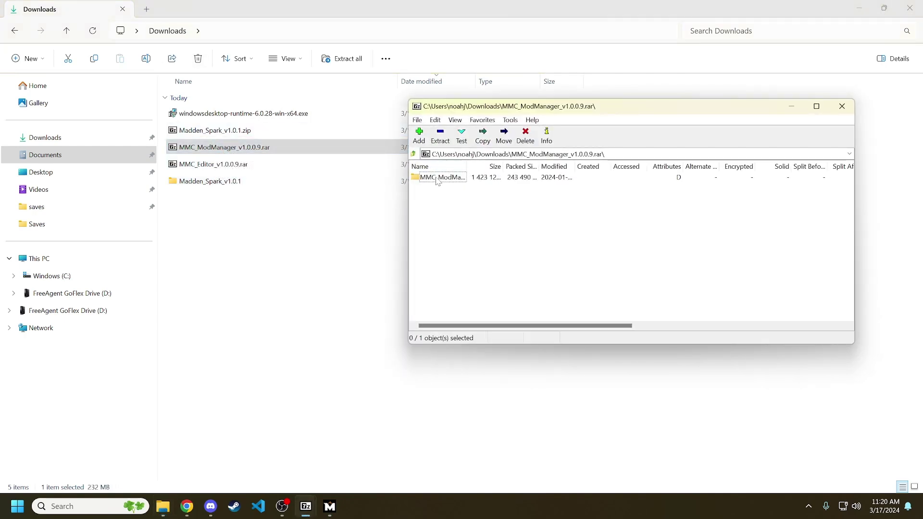
drag(438, 181, 230, 239)
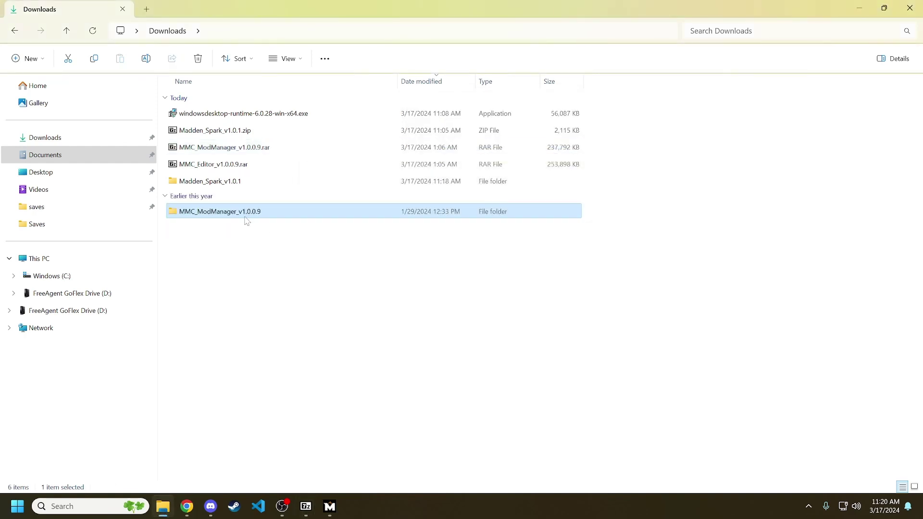
double_click(245, 216)
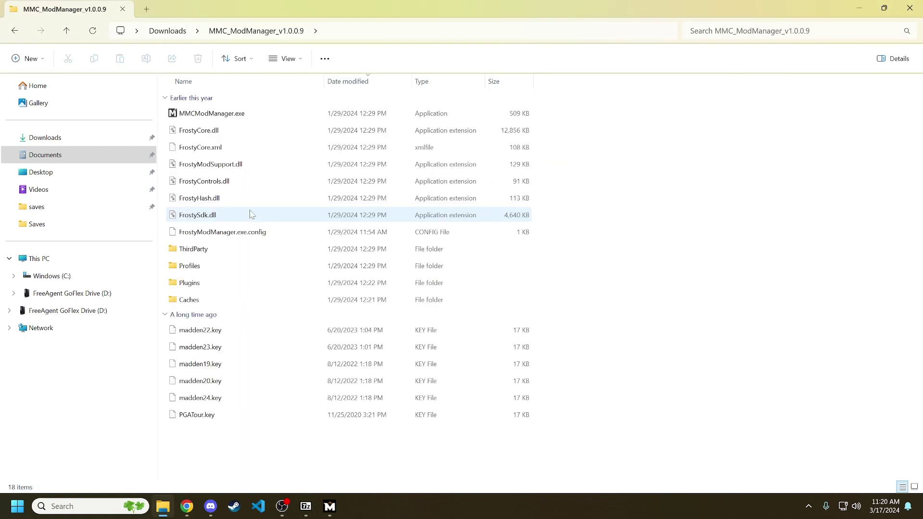
Run MMCModManager.exe as administrator, approving the admin prompt
click(233, 115)
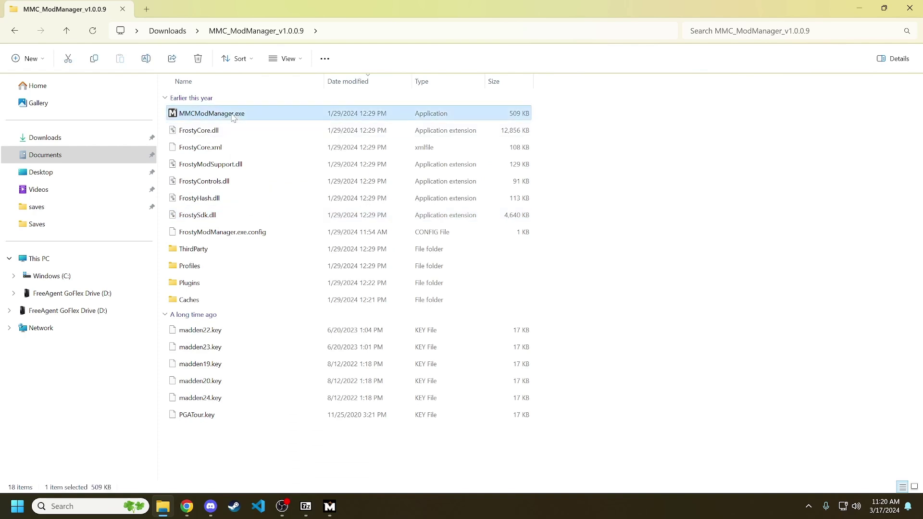
right_click(210, 120)
click(258, 184)
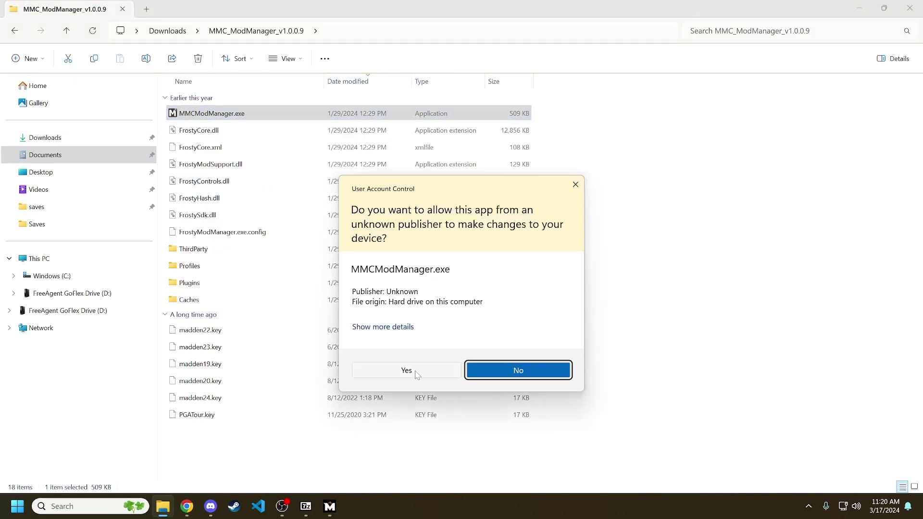
click(415, 373)
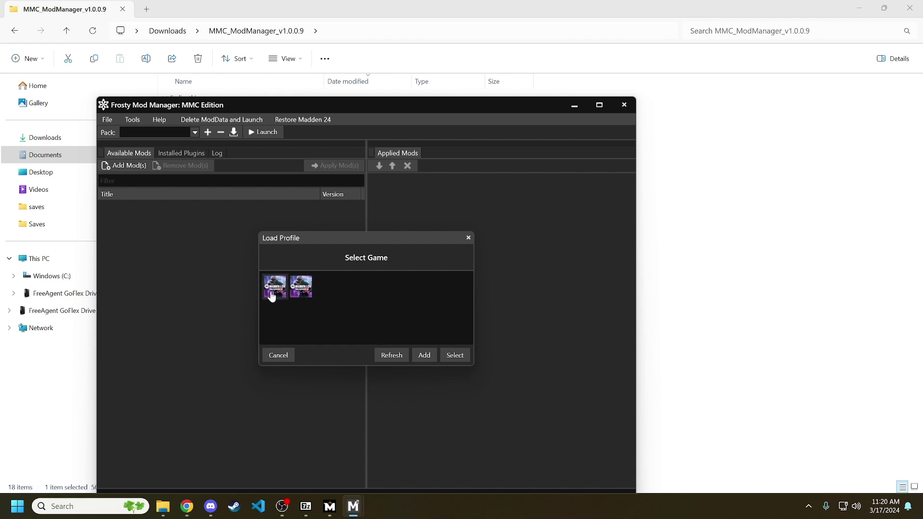
Load the Madden NFL 24 profile and move the mod manager window toward the screen centre
click(273, 295)
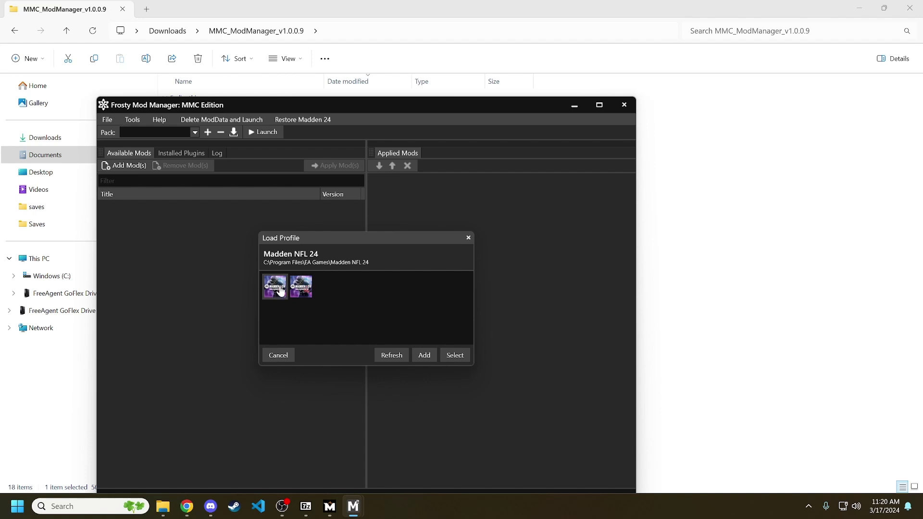
double_click(280, 288)
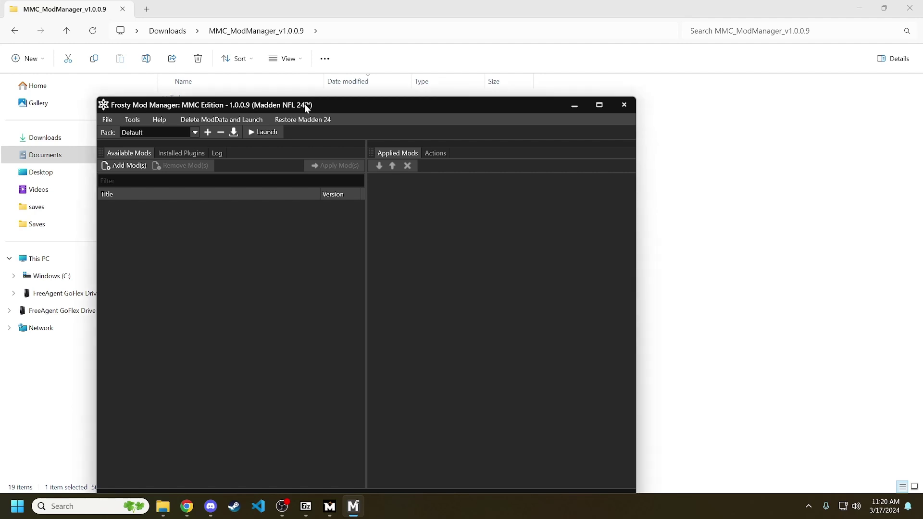
drag(305, 103, 406, 63)
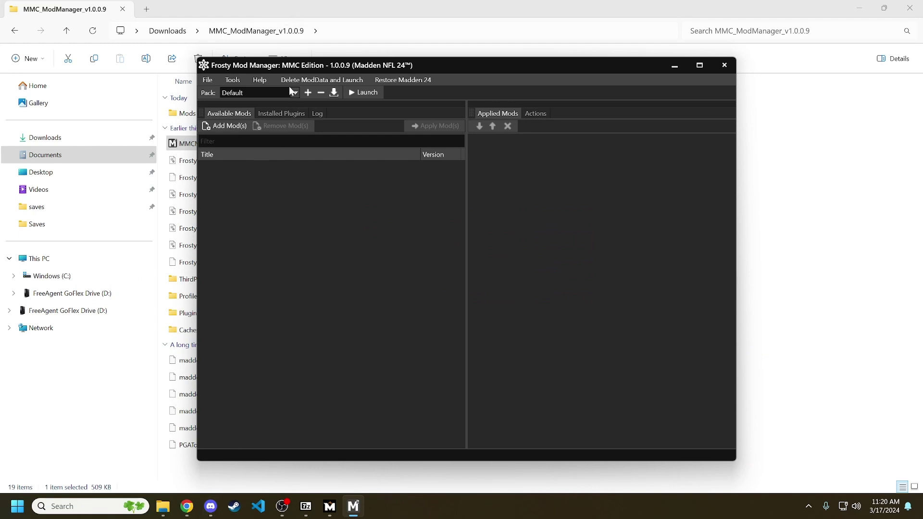
Open the m24-community-mods forum in Discord and browse its posts
click(211, 504)
scroll(119, 298, down, 3)
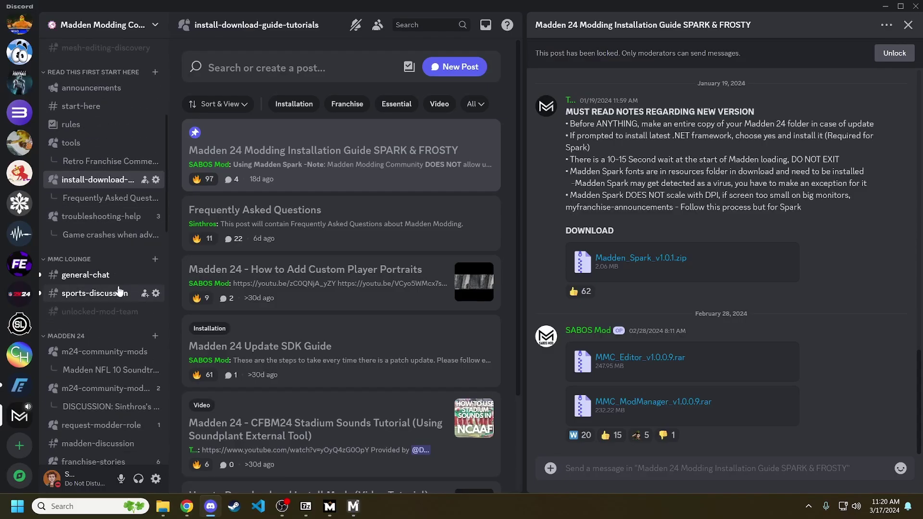
scroll(119, 285, down, 4)
scroll(117, 241, down, 4)
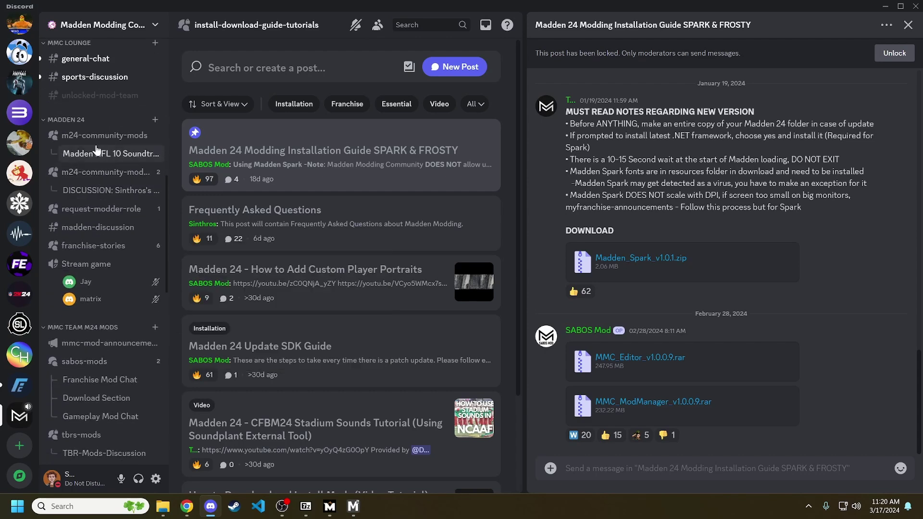
mouse_move(79, 139)
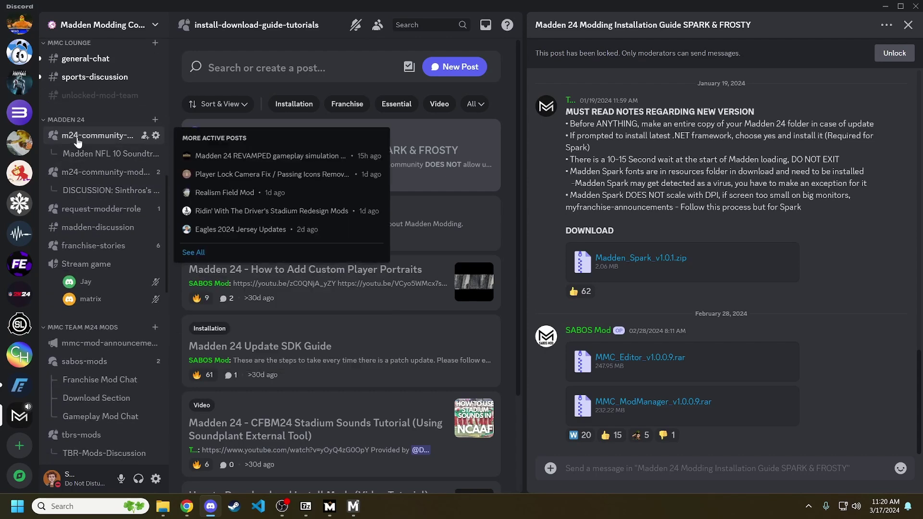
click(114, 139)
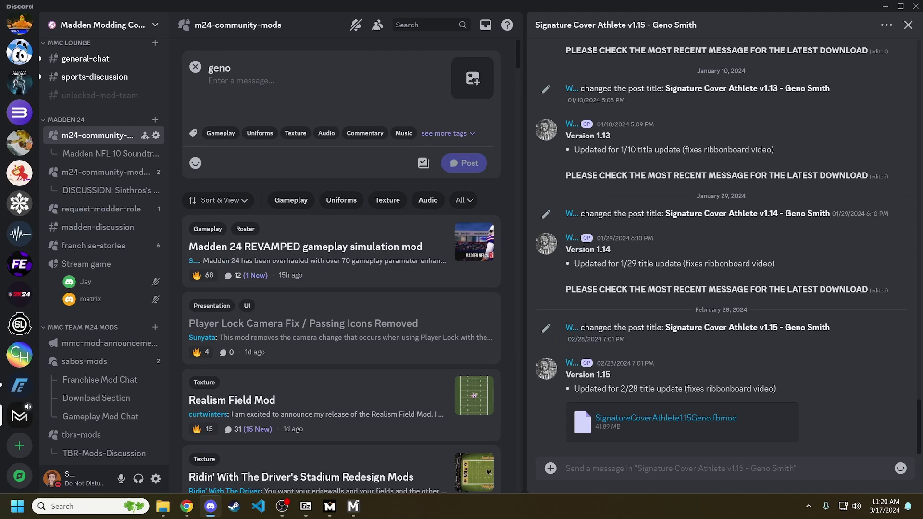
mouse_move(125, 177)
scroll(124, 177, down, 3)
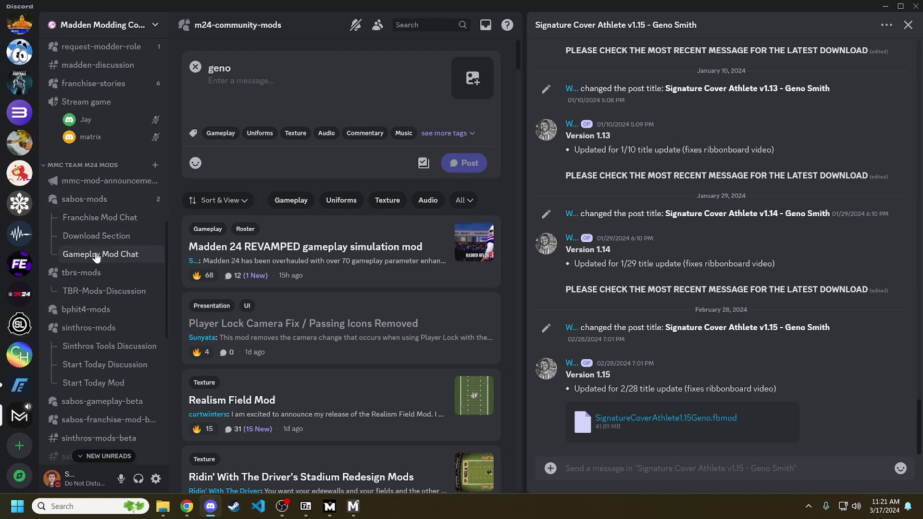
scroll(109, 245, down, 1)
mouse_move(112, 239)
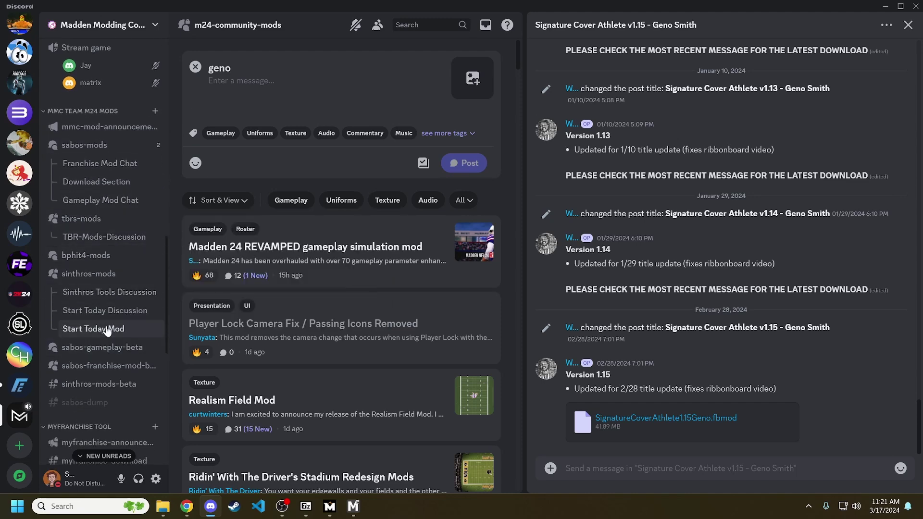
scroll(108, 375, up, 2)
scroll(110, 369, up, 3)
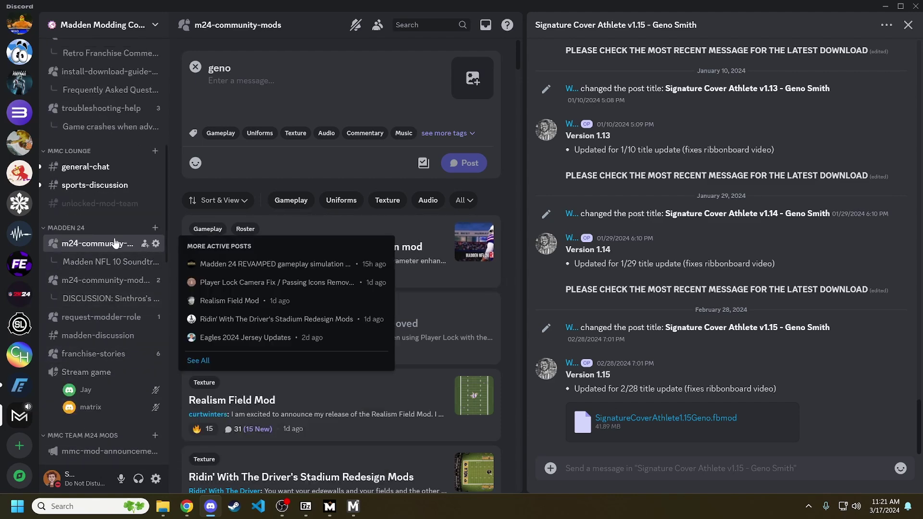
Discard the draft, search the forum for 'geno', and download SignatureCoverAthlete1.15Geno.fbmod
click(195, 68)
click(235, 72)
text(geno)
click(765, 399)
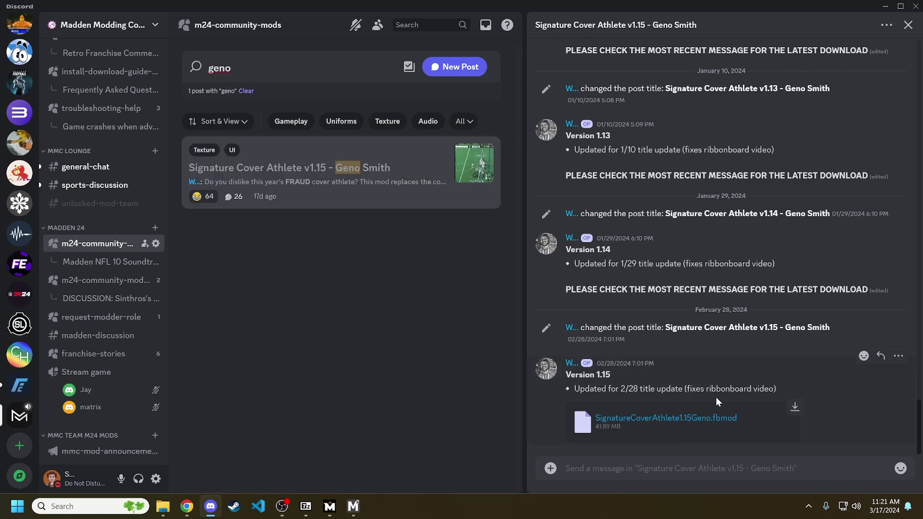
click(795, 407)
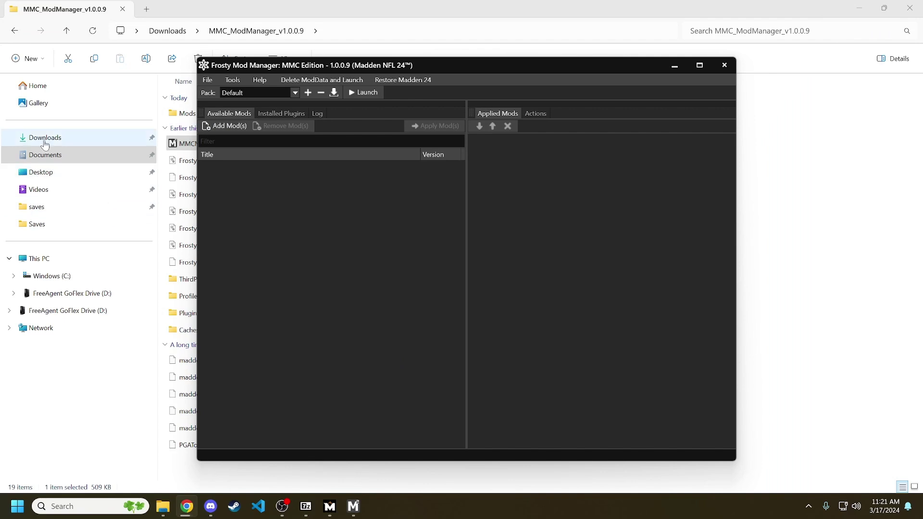
Remove the old Geno Smith mod and install SignatureCoverAthlete1.15Geno.fbmod from Downloads
click(45, 139)
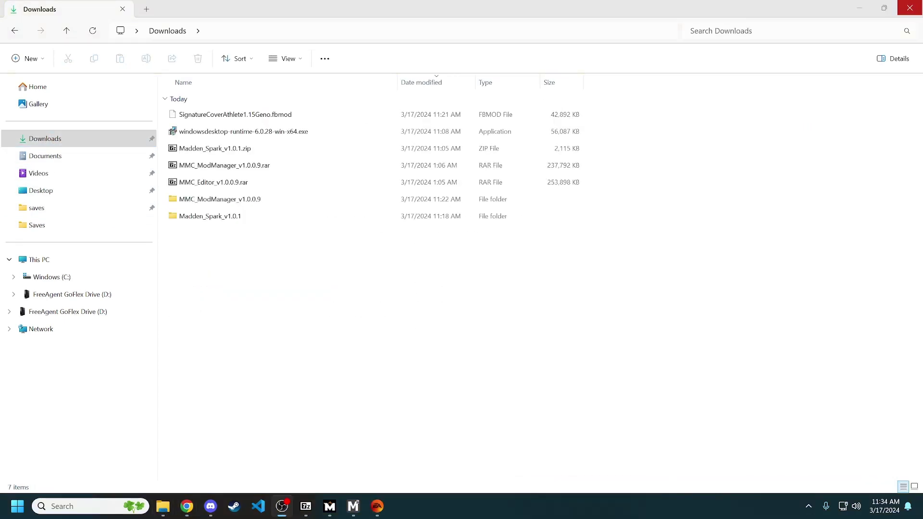
click(353, 506)
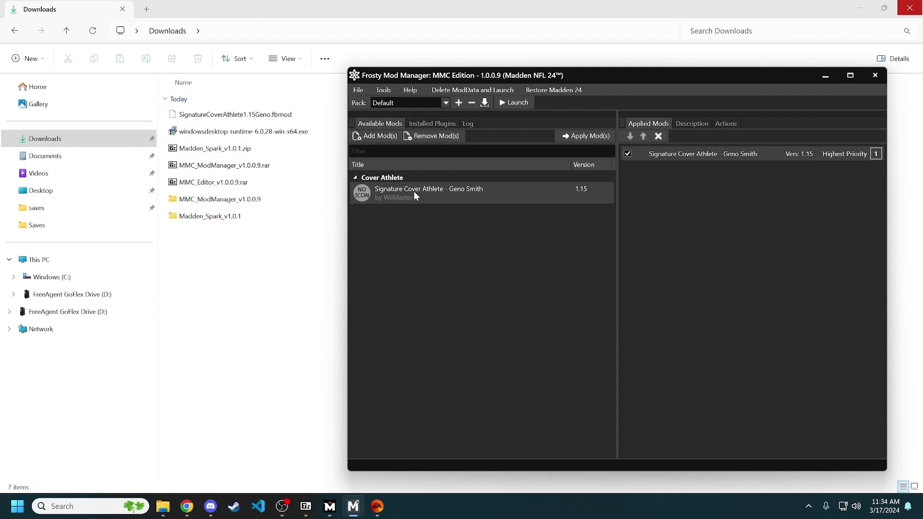
click(431, 137)
click(549, 285)
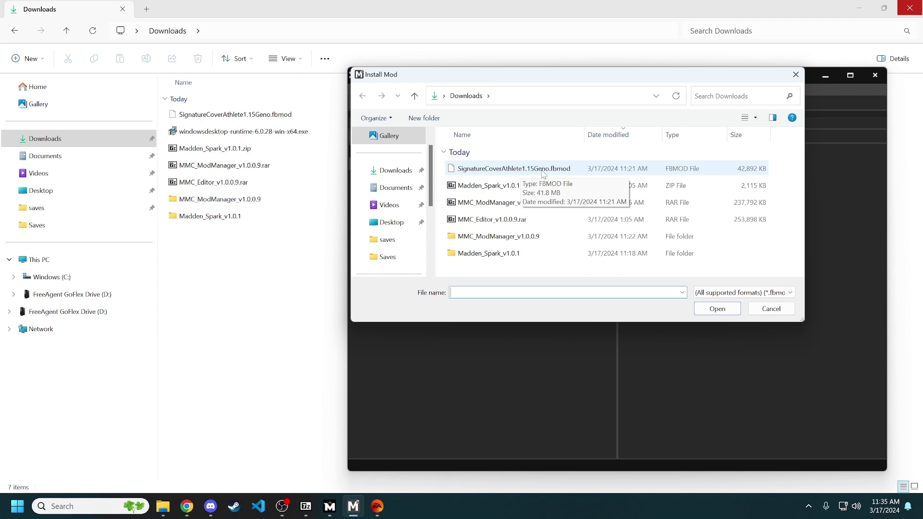
double_click(542, 172)
Apply the Geno Smith 1.15 mod to the pack and review its Description and Actions tabs
click(638, 125)
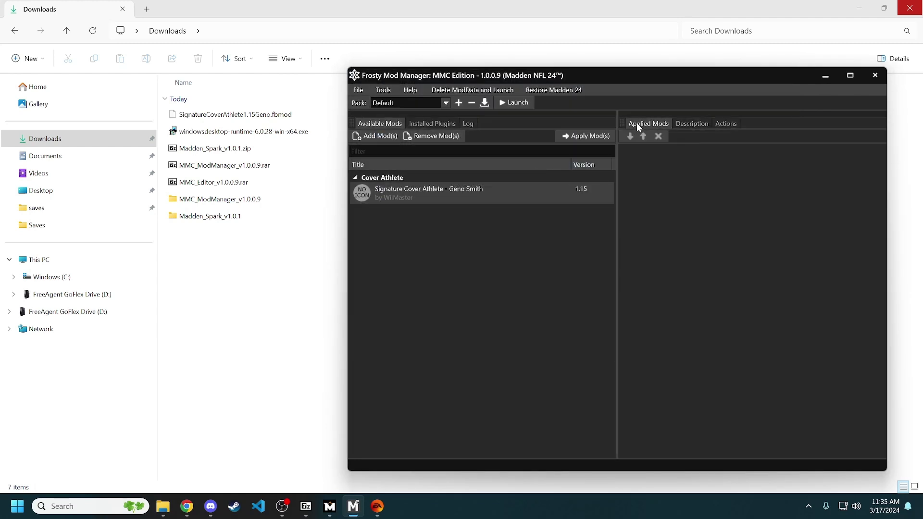
double_click(426, 196)
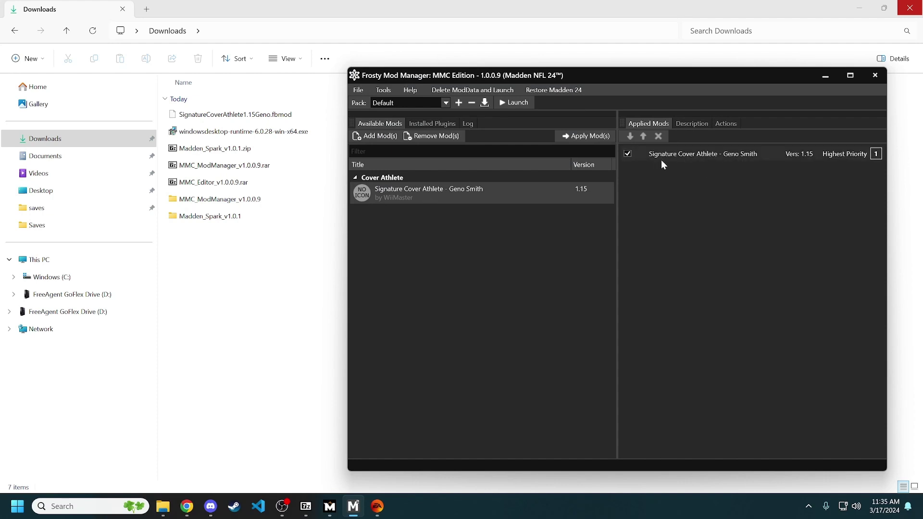
click(700, 126)
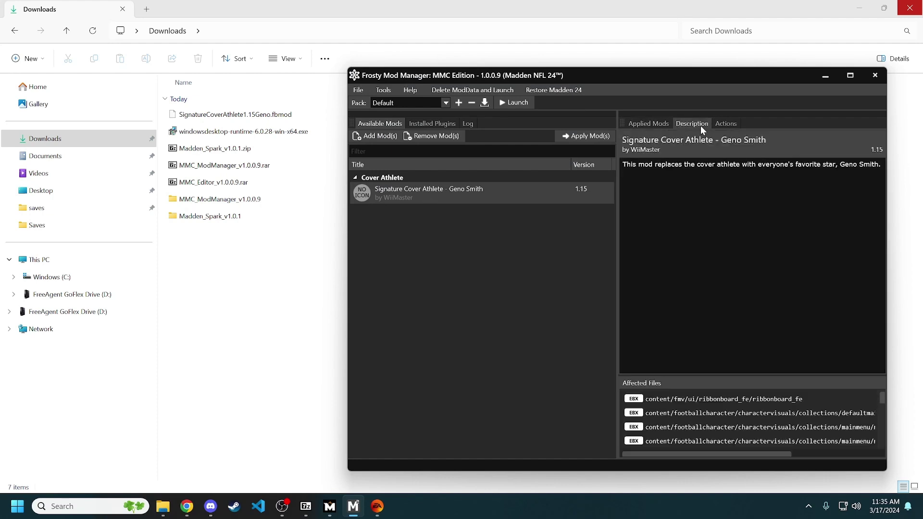
click(734, 125)
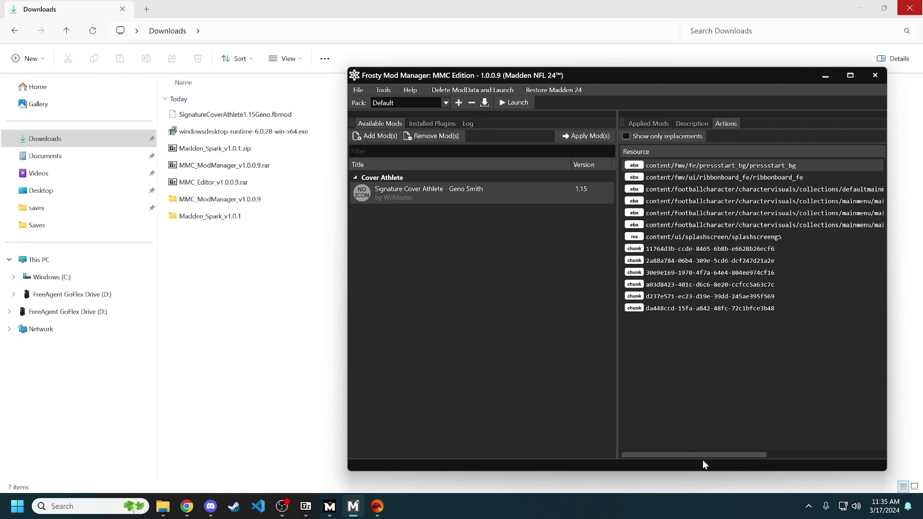
drag(723, 454, 692, 454)
Move Madden Spark over Explorer and activate mods so it waits for Madden NFL 24
click(330, 507)
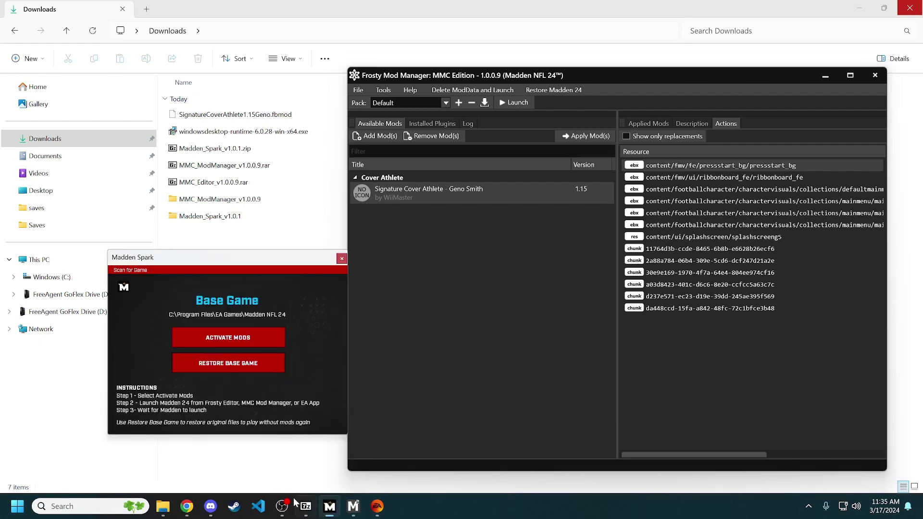
drag(215, 255, 204, 188)
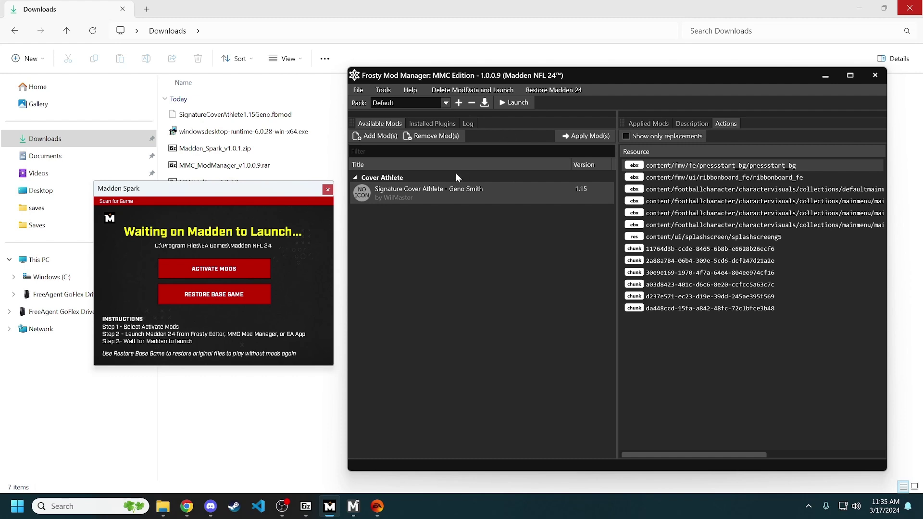
click(223, 272)
drag(542, 78, 554, 74)
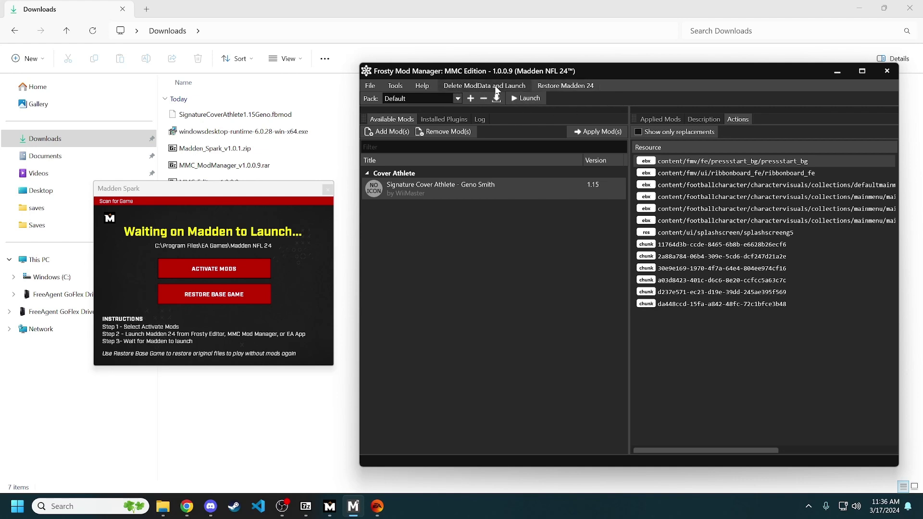
Launch modded Madden 24 from Frosty and lower its volume mixer level from 90 to 9
click(530, 100)
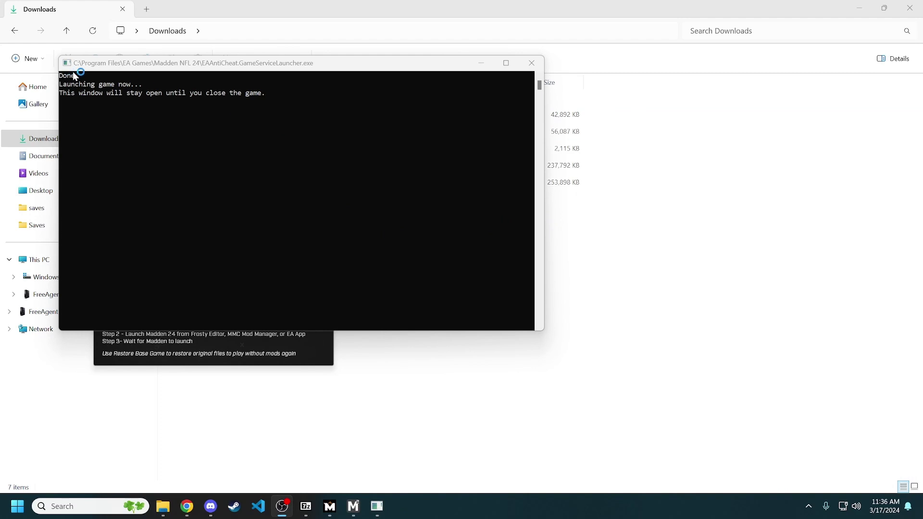
drag(96, 66, 332, 115)
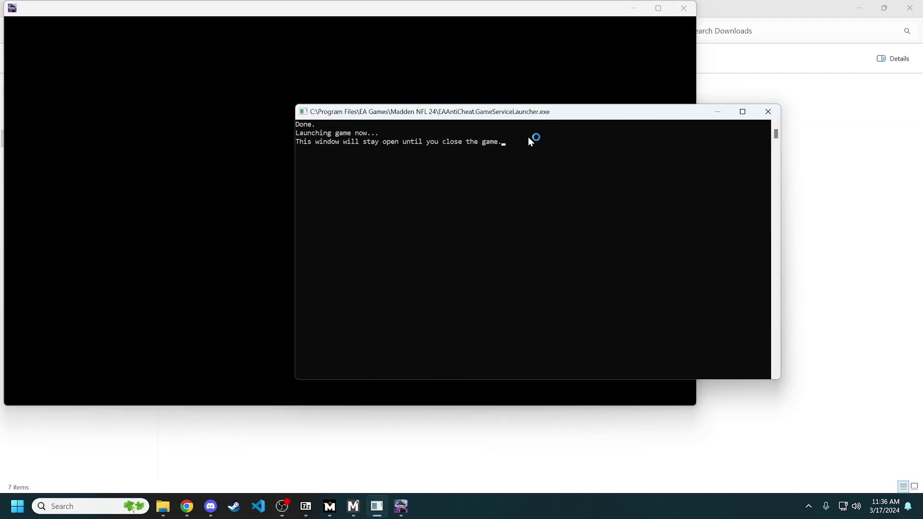
right_click(856, 506)
click(864, 458)
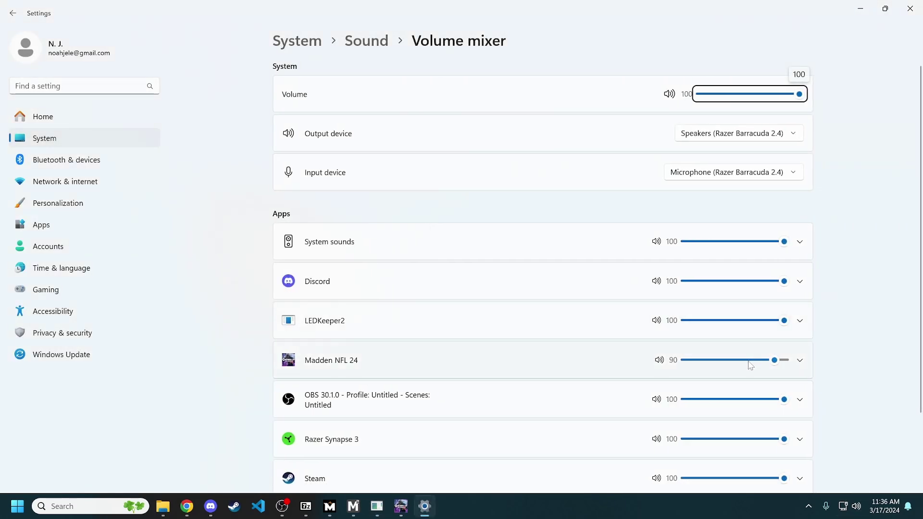
drag(778, 360, 697, 365)
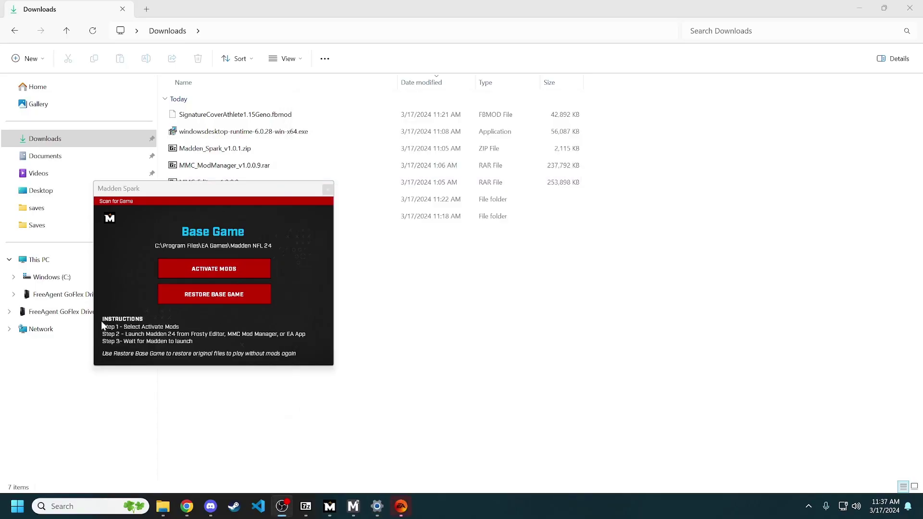
drag(164, 198, 649, 161)
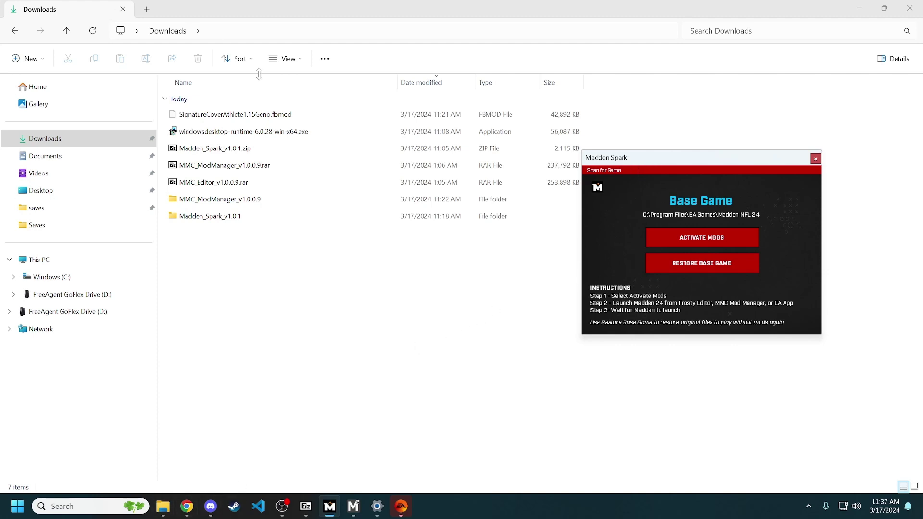
click(211, 506)
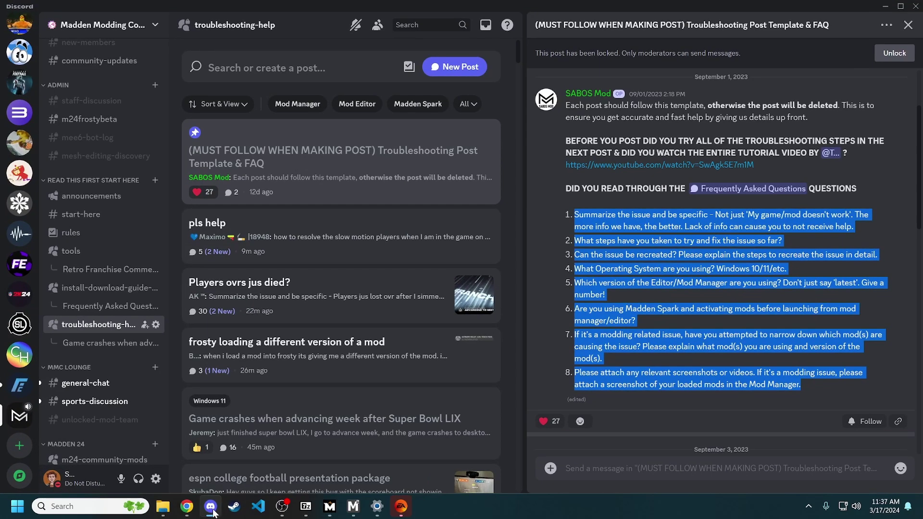
Open the Frequently Asked Questions thread and scroll through it
mouse_move(124, 320)
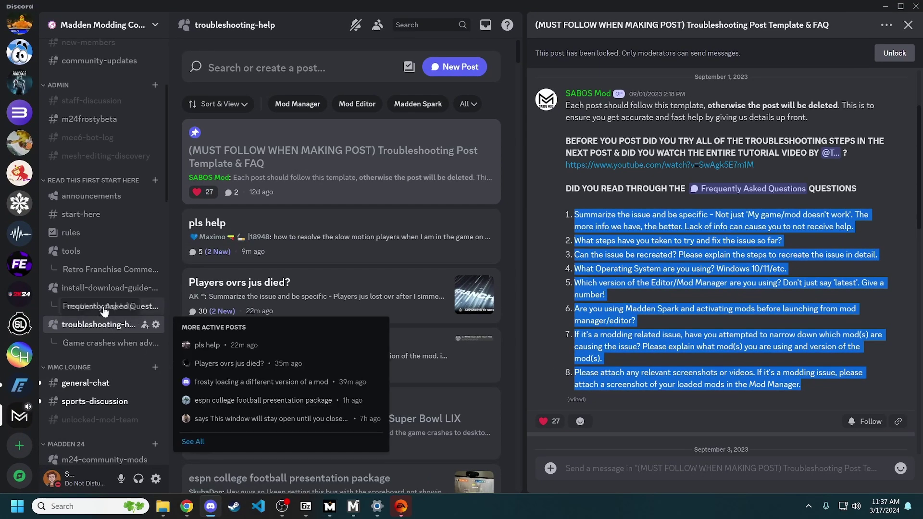
click(106, 306)
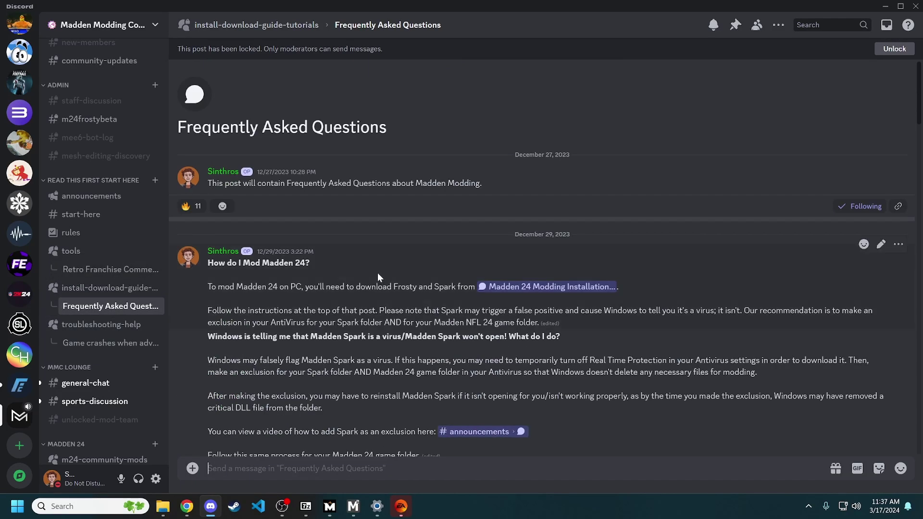
scroll(377, 272, down, 10)
scroll(367, 267, down, 10)
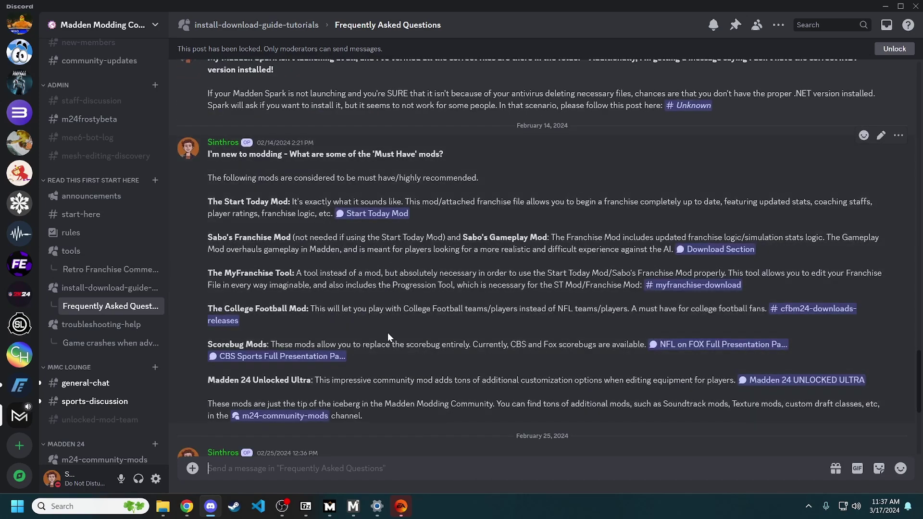
In troubleshooting-help, select questions 1–8 of the pinned Troubleshooting Post Template & FAQ
mouse_move(110, 330)
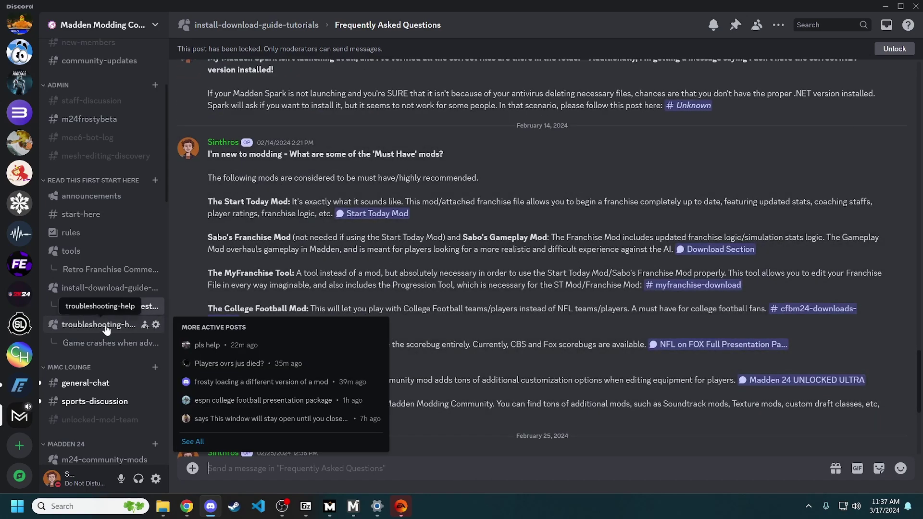
click(107, 331)
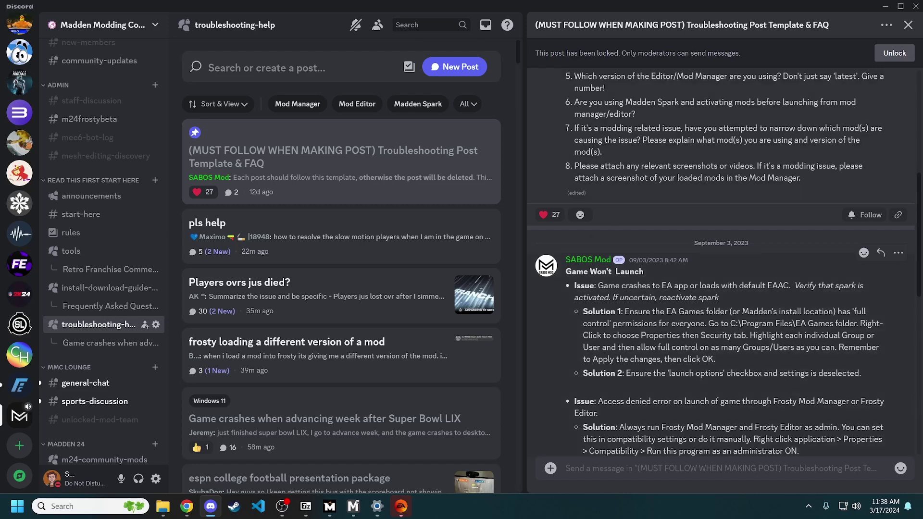
scroll(680, 369, up, 5)
scroll(679, 369, down, 3)
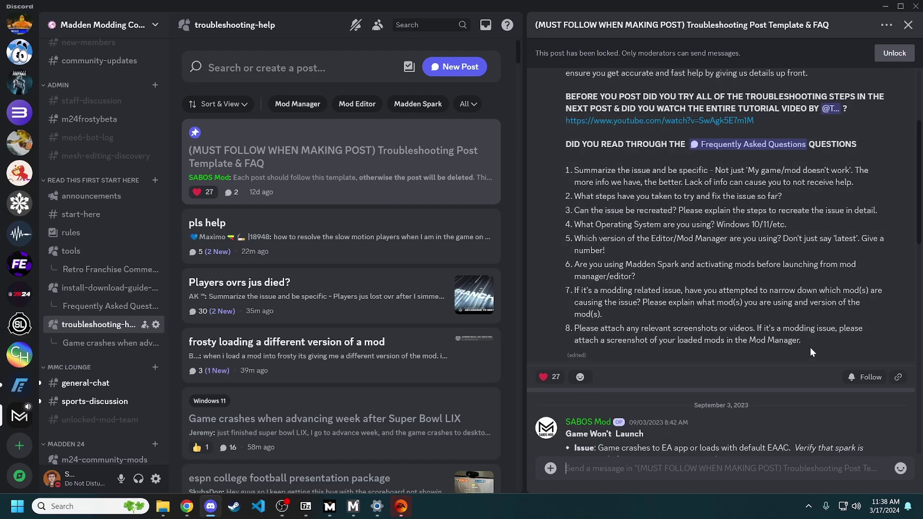
drag(811, 347, 574, 175)
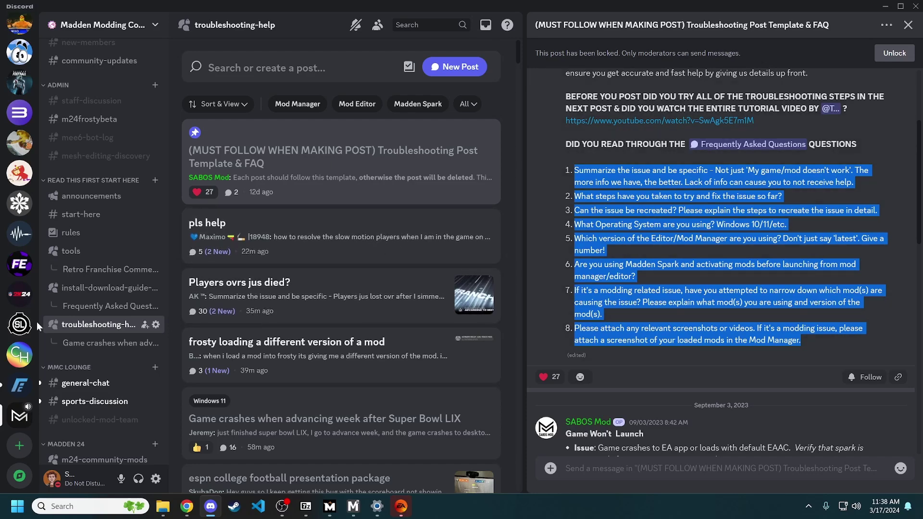
scroll(77, 300, down, 1)
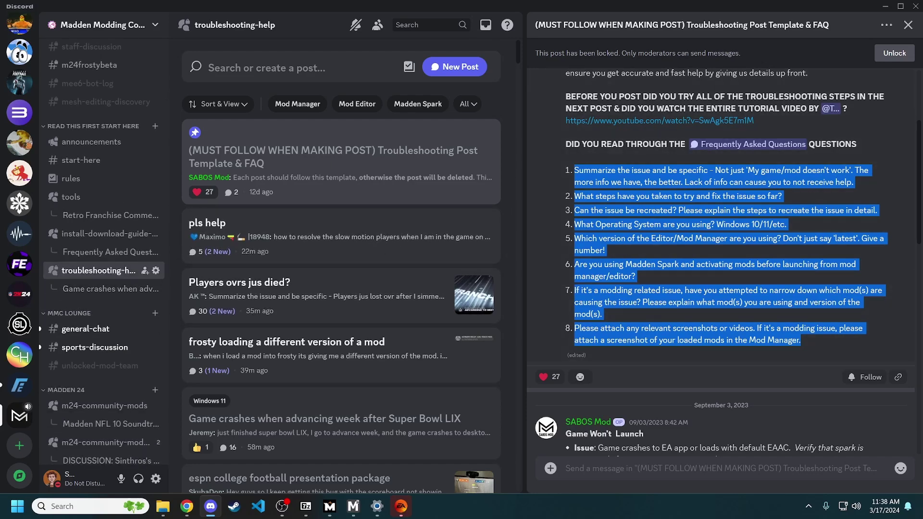